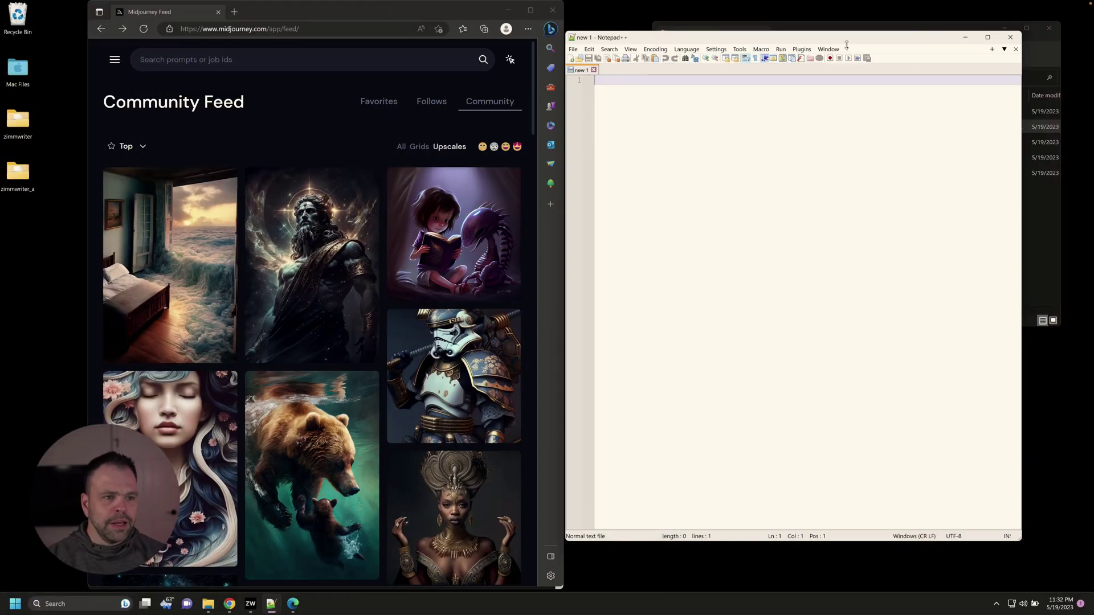
Open The_Art_of_Animal_Camouflage.txt from the ZimWriter output folder and select its line 7 /imagine prompt
{"action": "left_click", "coordinate": [1033, 51]}
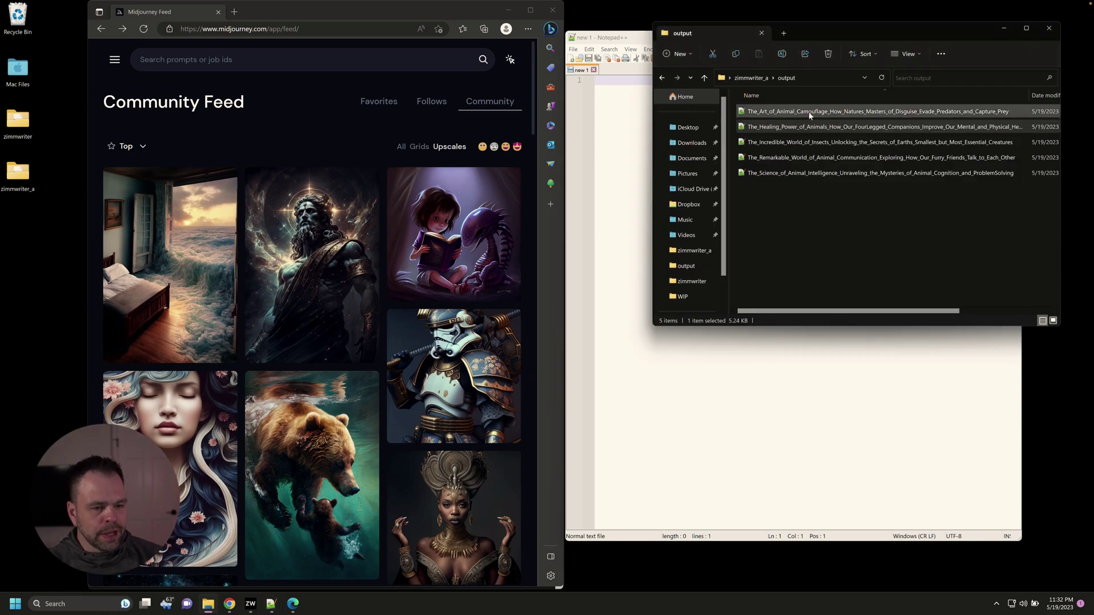
{"action": "double_click", "coordinate": [828, 113]}
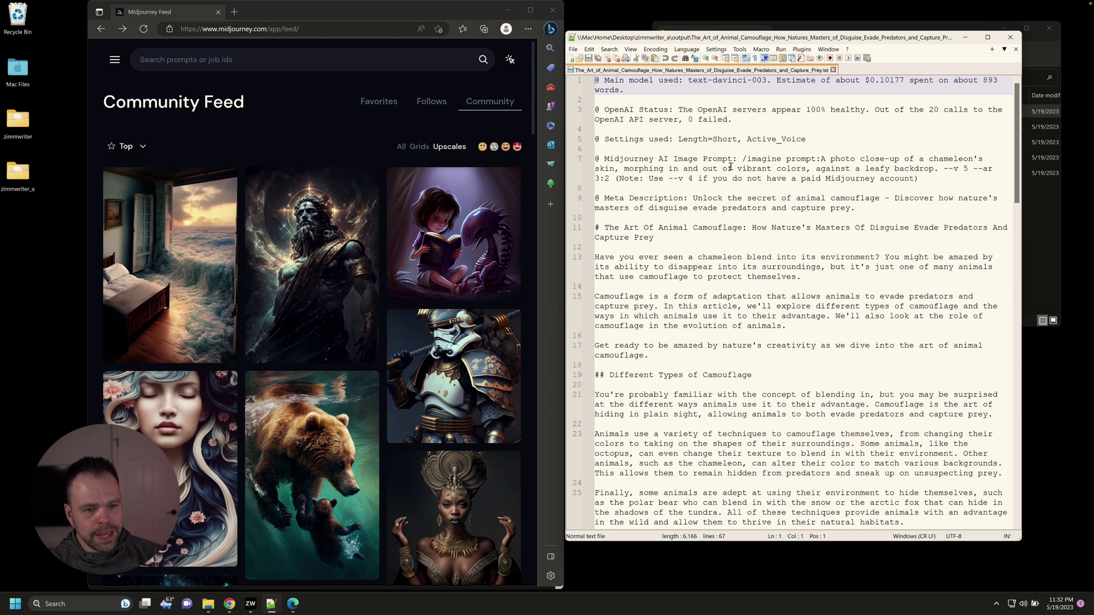
{"action": "left_click_drag", "start_coordinate": [744, 159], "coordinate": [816, 168]}
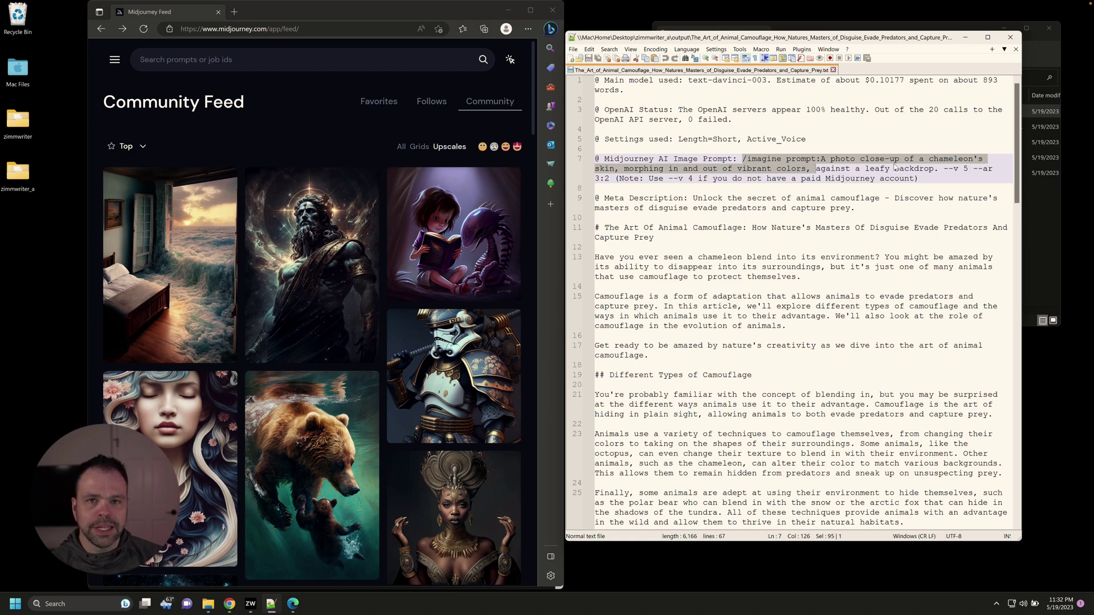
Open the Healing_Power_of_Animals article, then reopen The_Art_of_Animal_Camouflage file
{"action": "left_click", "coordinate": [1037, 63]}
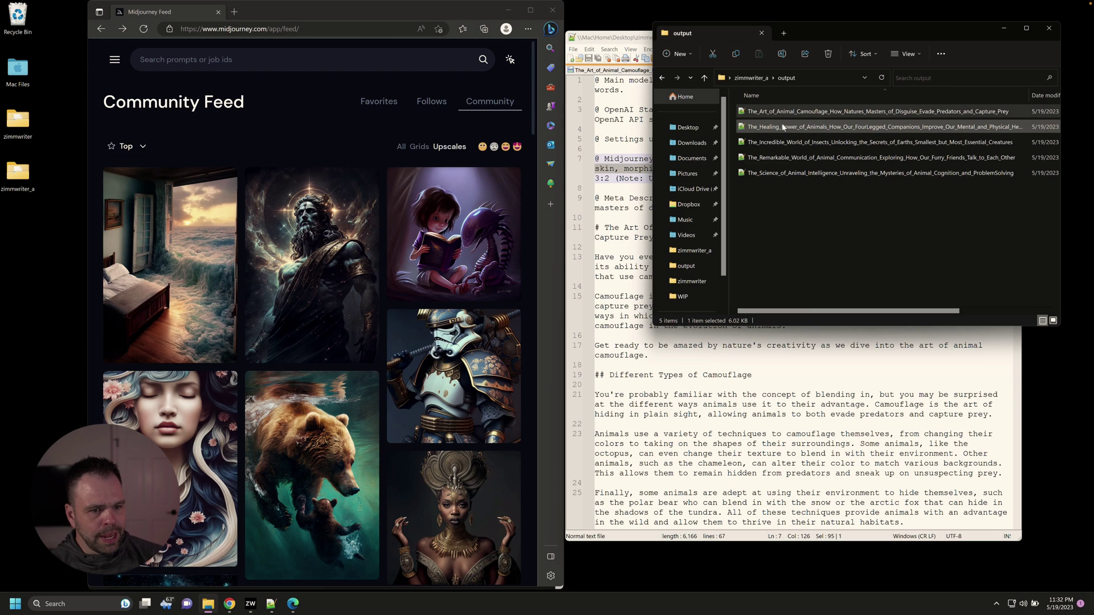
{"action": "double_click", "coordinate": [784, 127]}
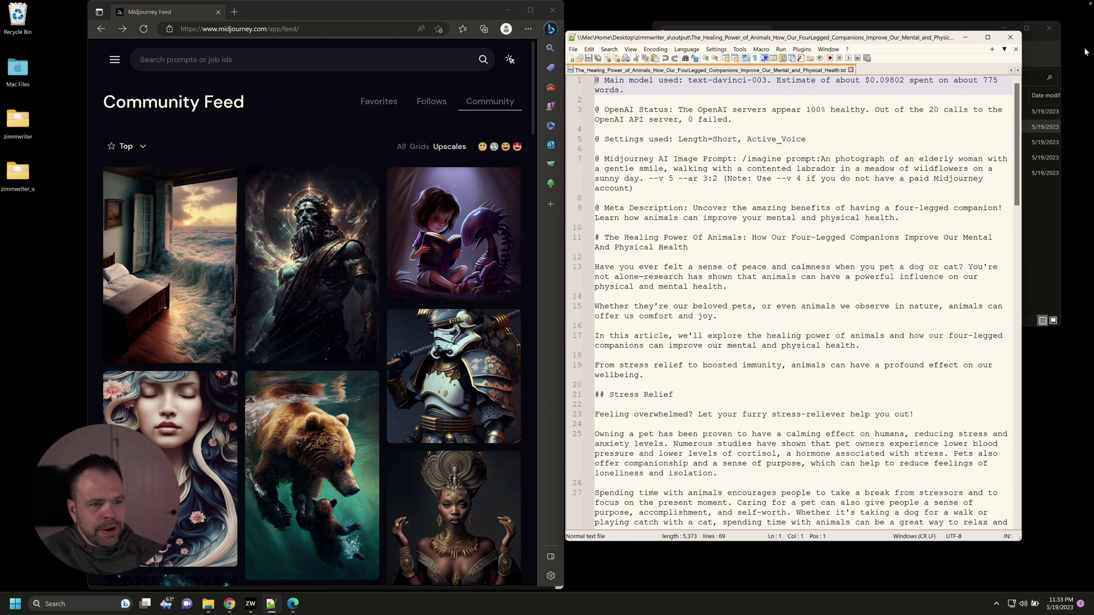
{"action": "left_click", "coordinate": [1038, 50]}
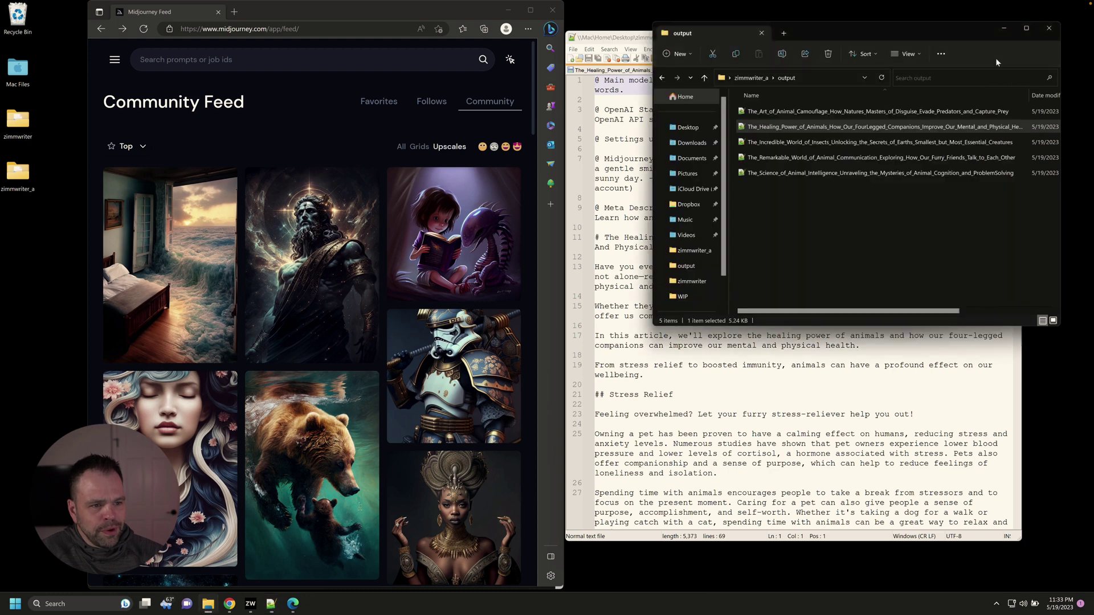
{"action": "left_click", "coordinate": [907, 113]}
{"action": "double_click", "coordinate": [907, 113]}
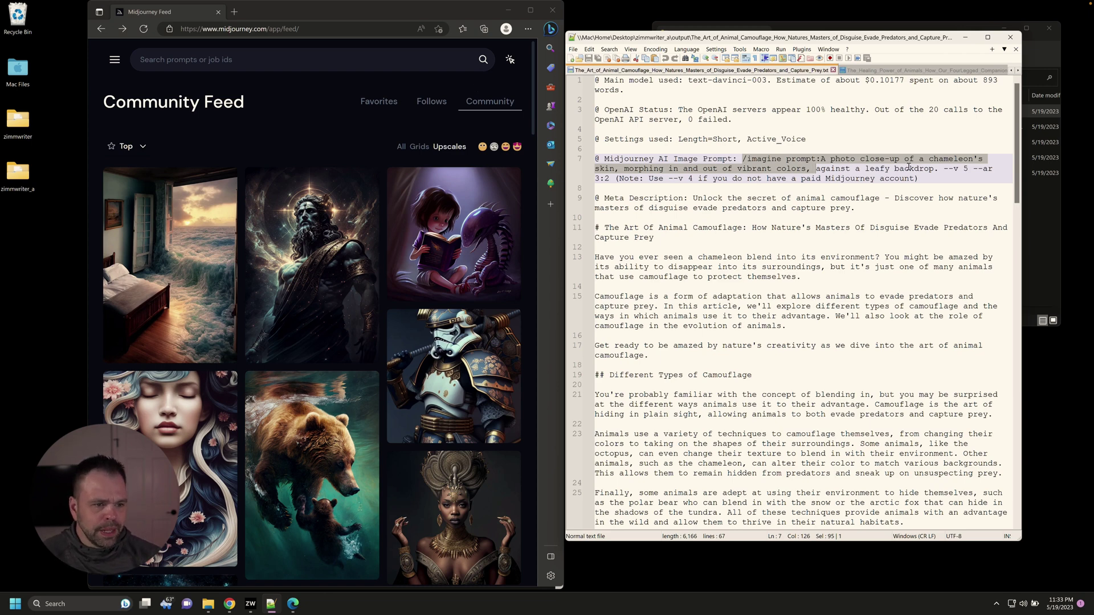
{"action": "left_click", "coordinate": [939, 169]}
{"action": "left_click_drag", "start_coordinate": [944, 169], "coordinate": [967, 169]}
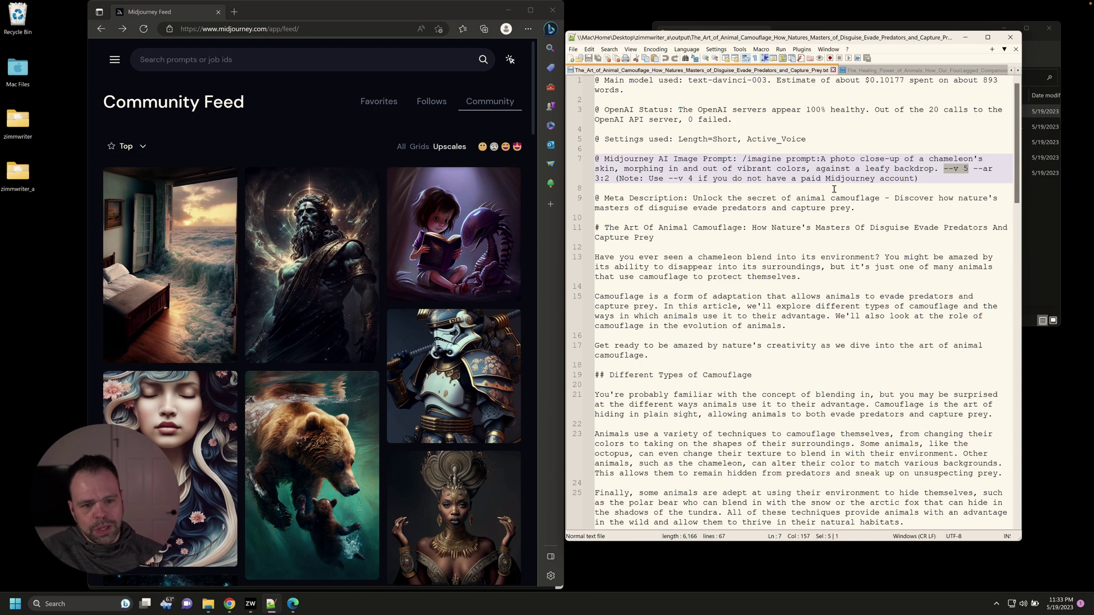
{"action": "left_click_drag", "start_coordinate": [694, 178], "coordinate": [668, 176]}
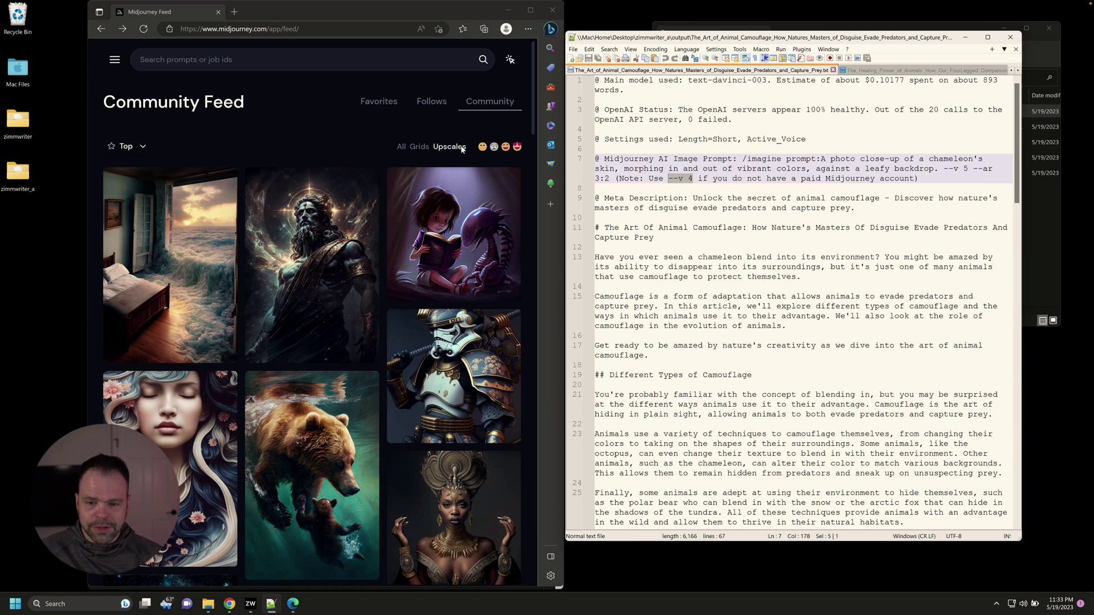
{"action": "mouse_move", "coordinate": [401, 199]}
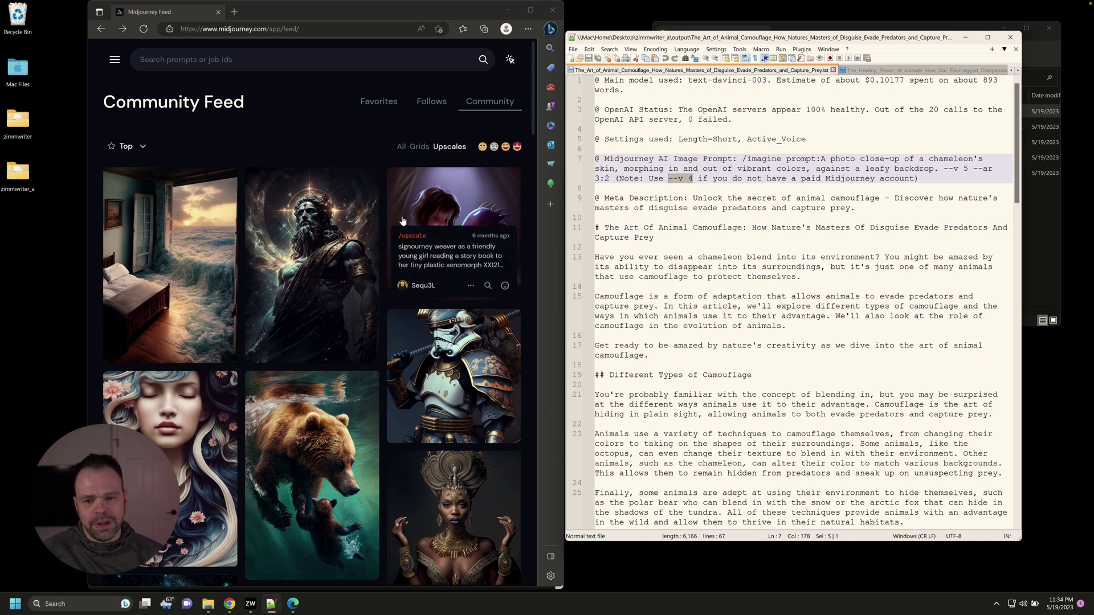
Open the bear upscale's job page, zoom in and out on it, and return to the feed
{"action": "scroll", "coordinate": [402, 222], "scroll_direction": "down", "scroll_amount": 3}
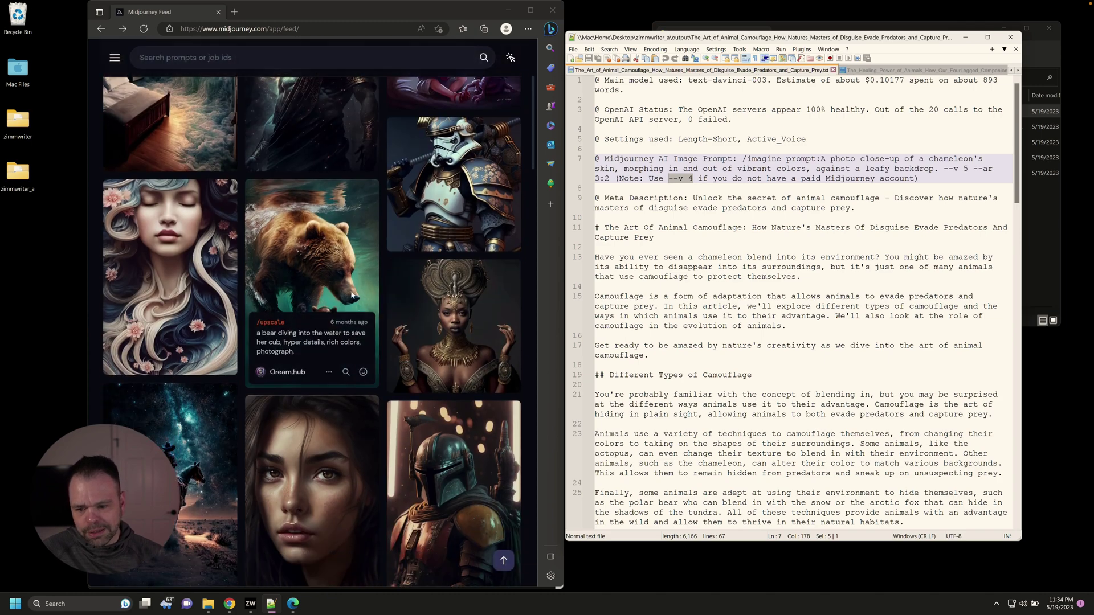
{"action": "left_click", "coordinate": [352, 294]}
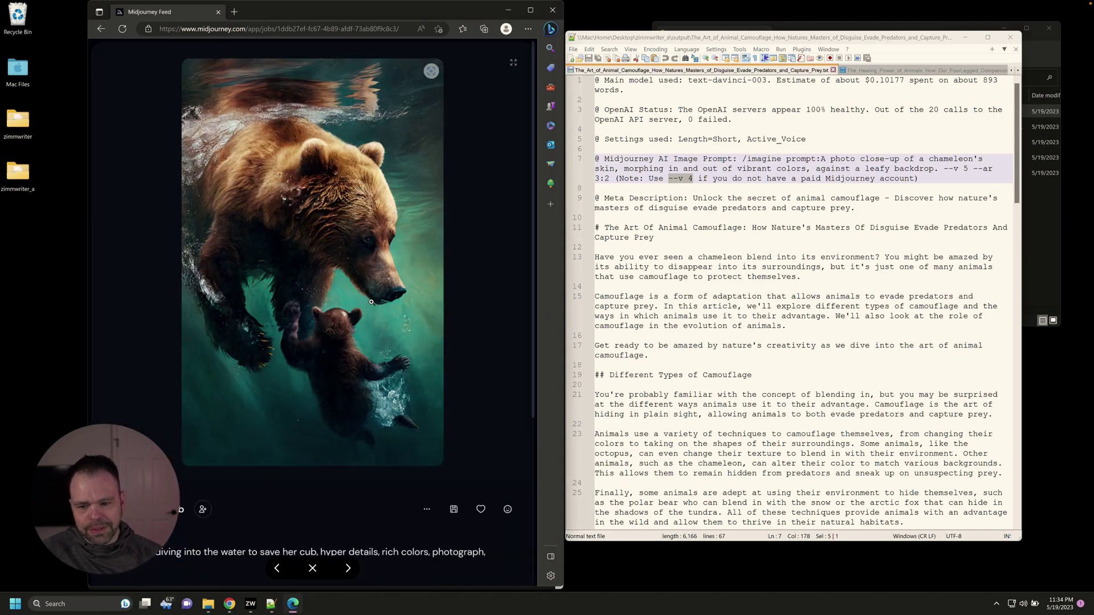
{"action": "left_click", "coordinate": [410, 208]}
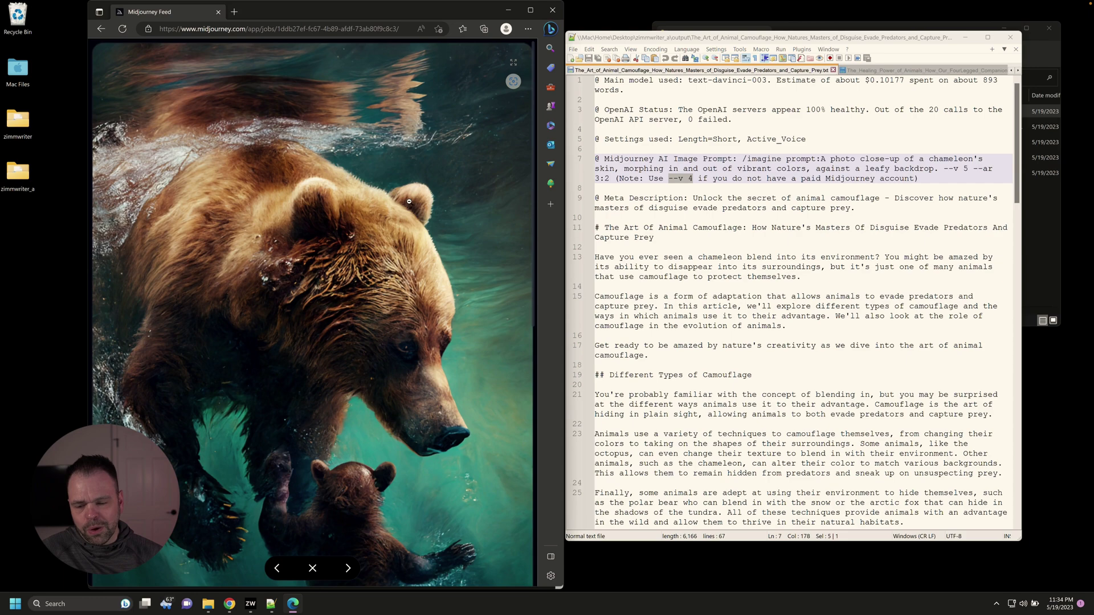
{"action": "left_click", "coordinate": [408, 201]}
{"action": "left_click", "coordinate": [406, 268]}
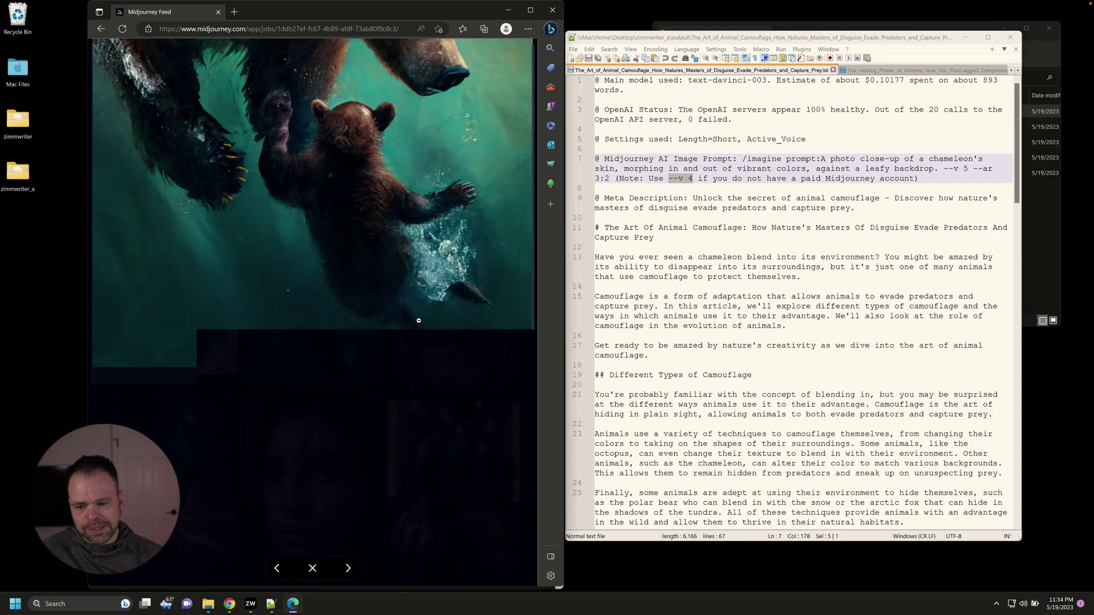
{"action": "left_click", "coordinate": [418, 321]}
{"action": "left_click", "coordinate": [410, 297]}
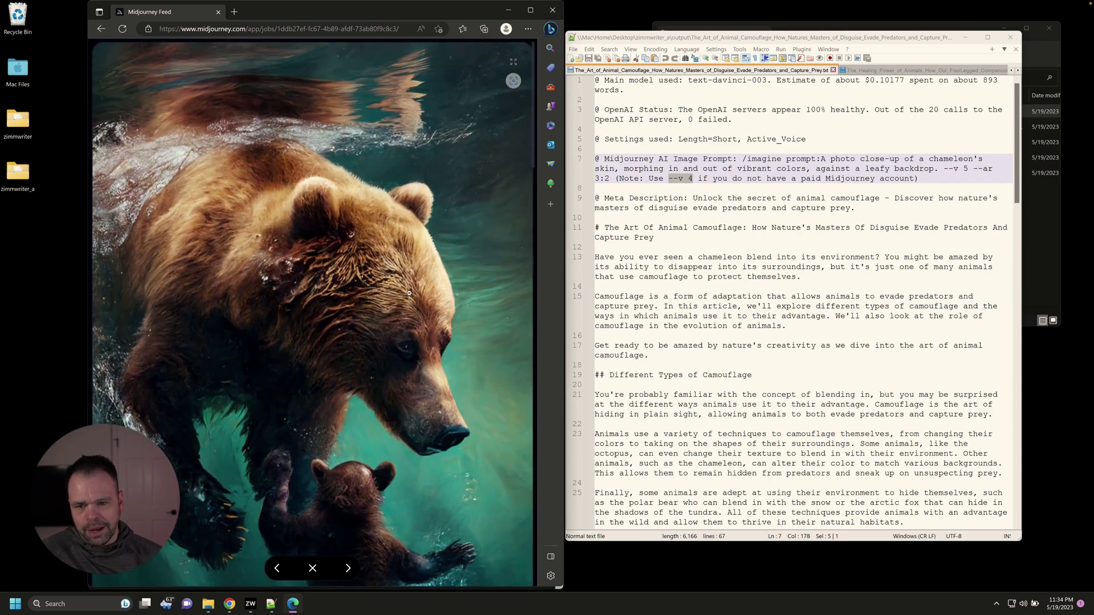
{"action": "left_click", "coordinate": [101, 29]}
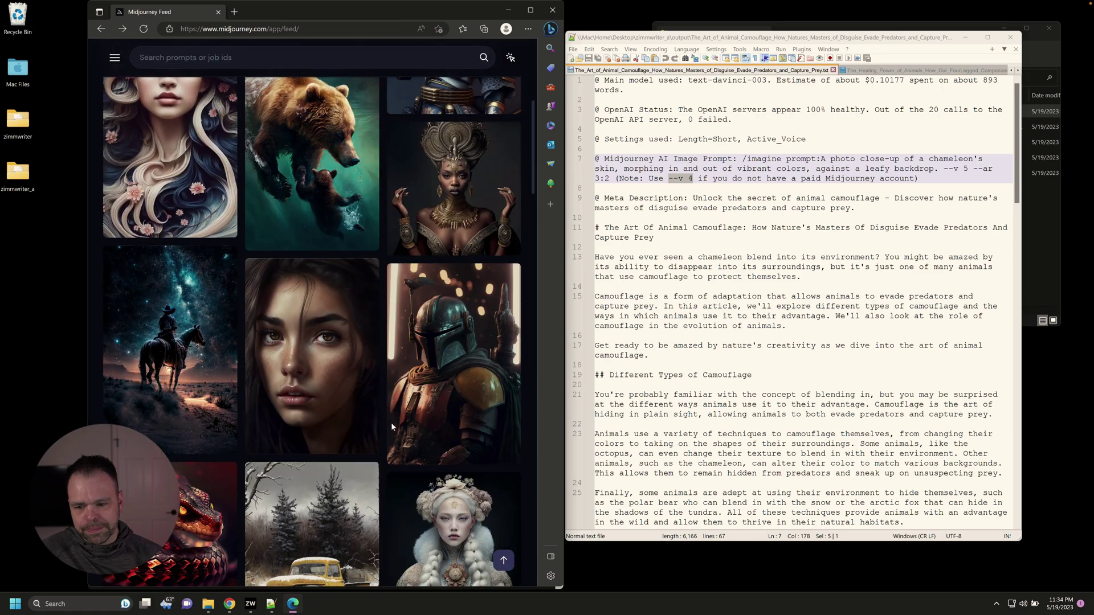
View the raven and squirrel-on-a-hat upscales' job pages, going back to the feed after each
{"action": "scroll", "coordinate": [391, 425], "scroll_direction": "down", "scroll_amount": 15}
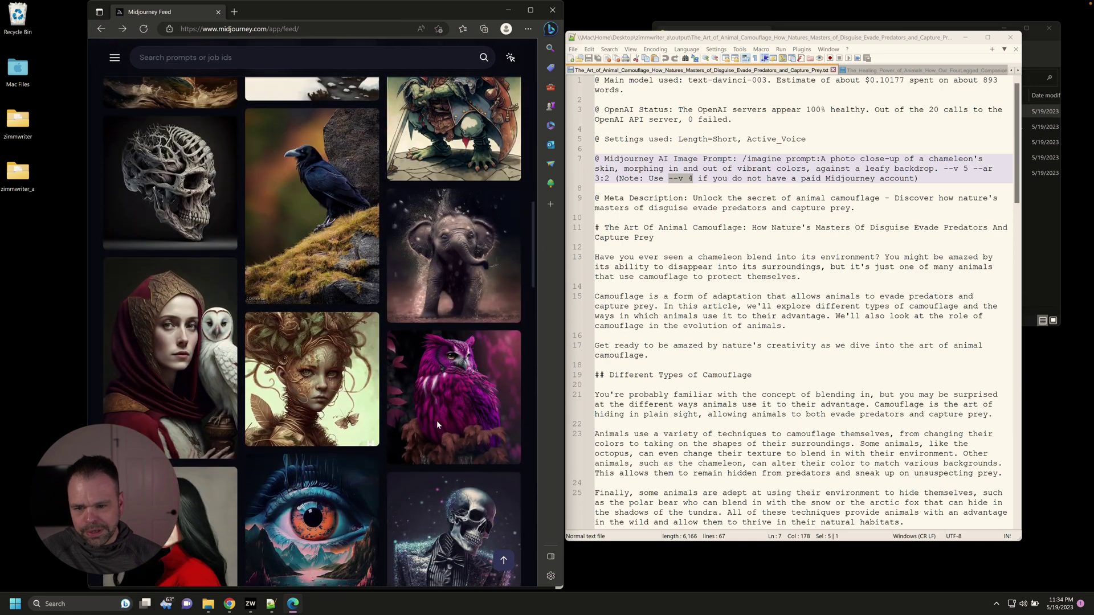
{"action": "left_click", "coordinate": [320, 178]}
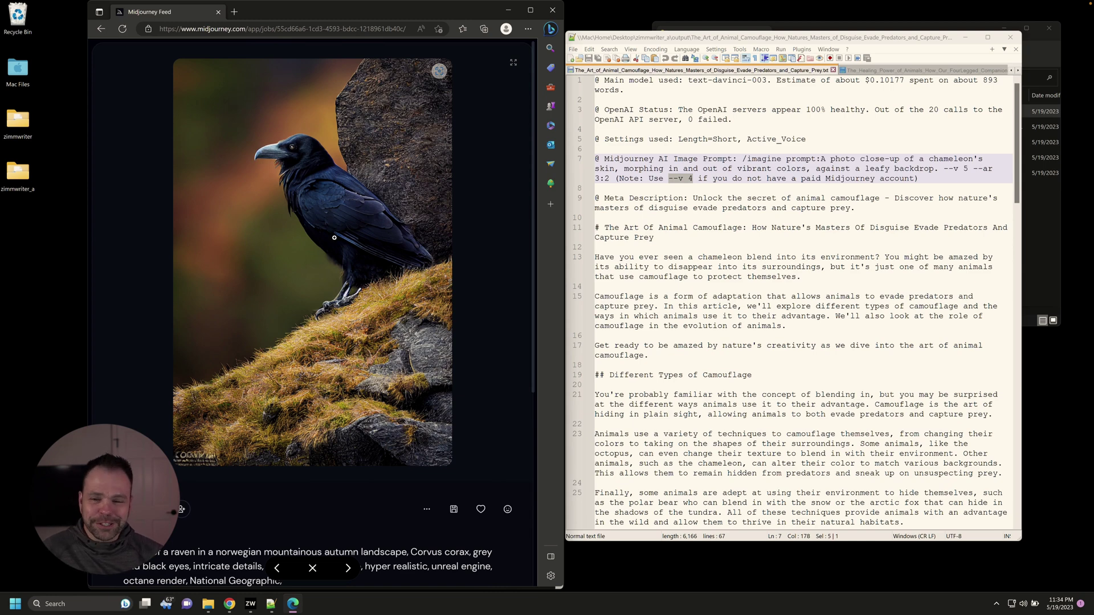
{"action": "left_click", "coordinate": [101, 30]}
{"action": "scroll", "coordinate": [493, 527], "scroll_direction": "down", "scroll_amount": 8}
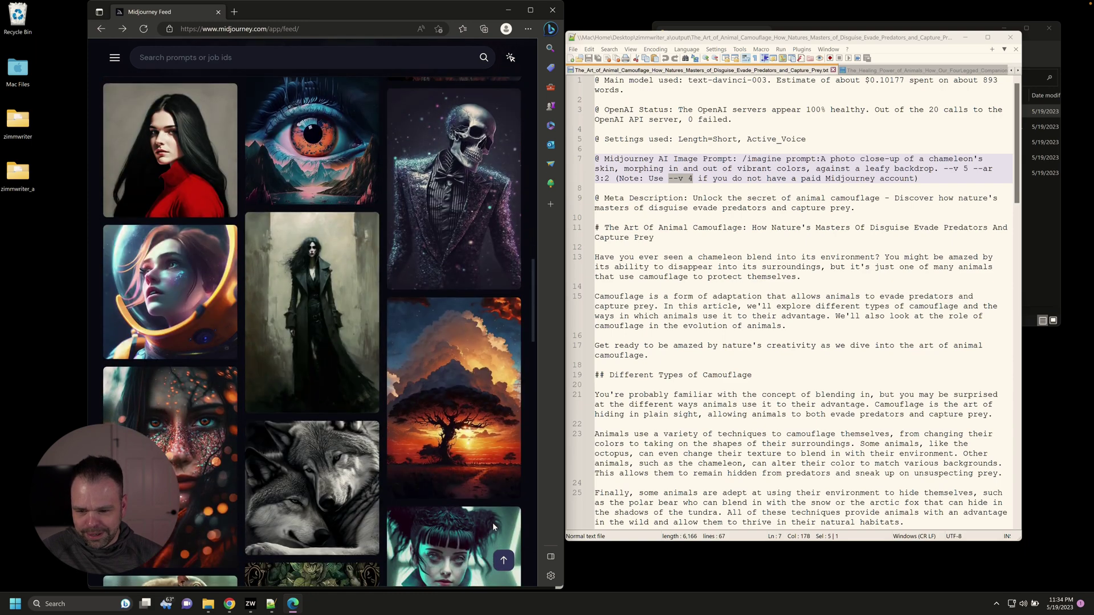
{"action": "scroll", "coordinate": [493, 527], "scroll_direction": "down", "scroll_amount": 3}
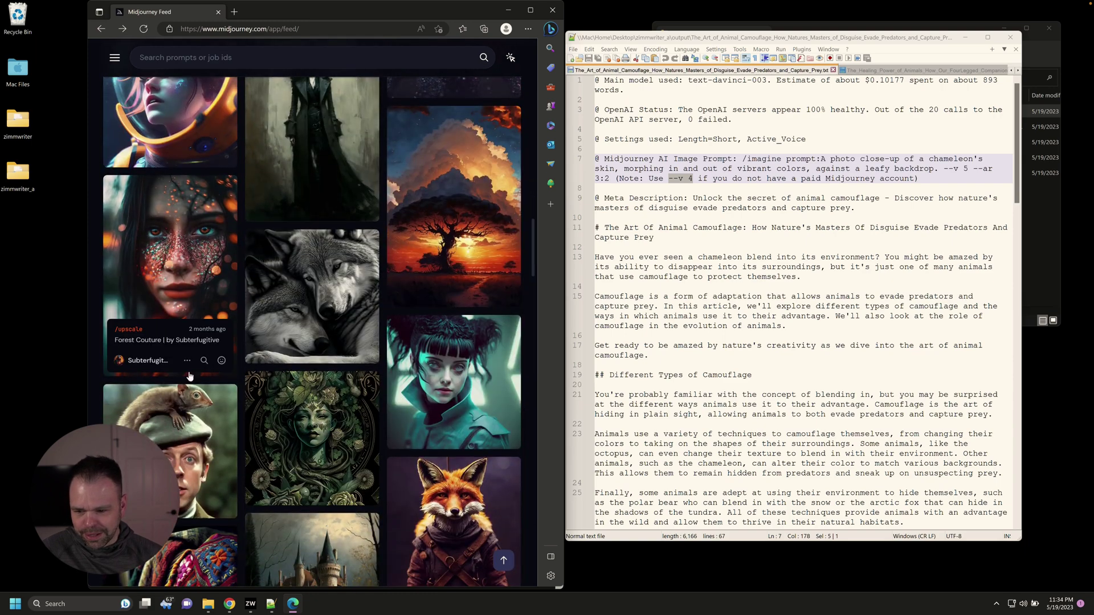
{"action": "left_click", "coordinate": [188, 423]}
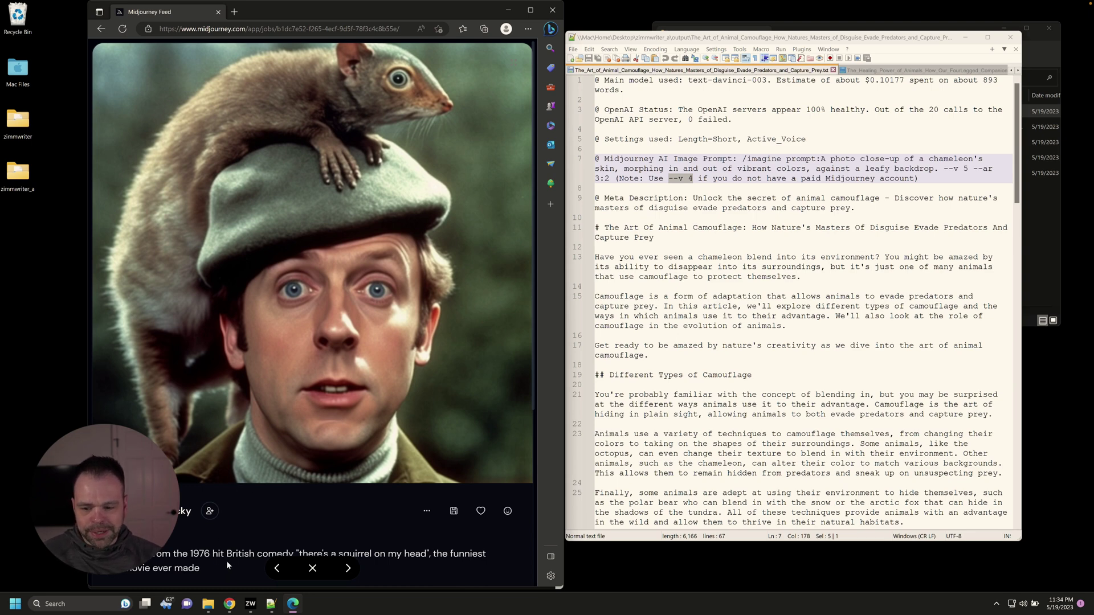
{"action": "scroll", "coordinate": [338, 526], "scroll_direction": "down", "scroll_amount": 3}
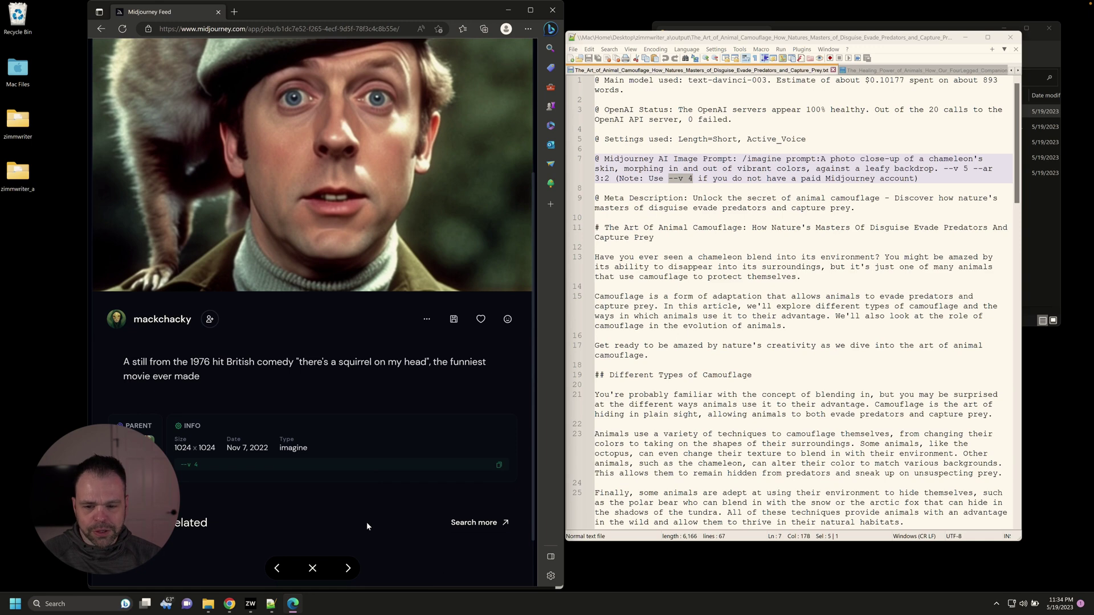
{"action": "scroll", "coordinate": [407, 477], "scroll_direction": "up", "scroll_amount": 3}
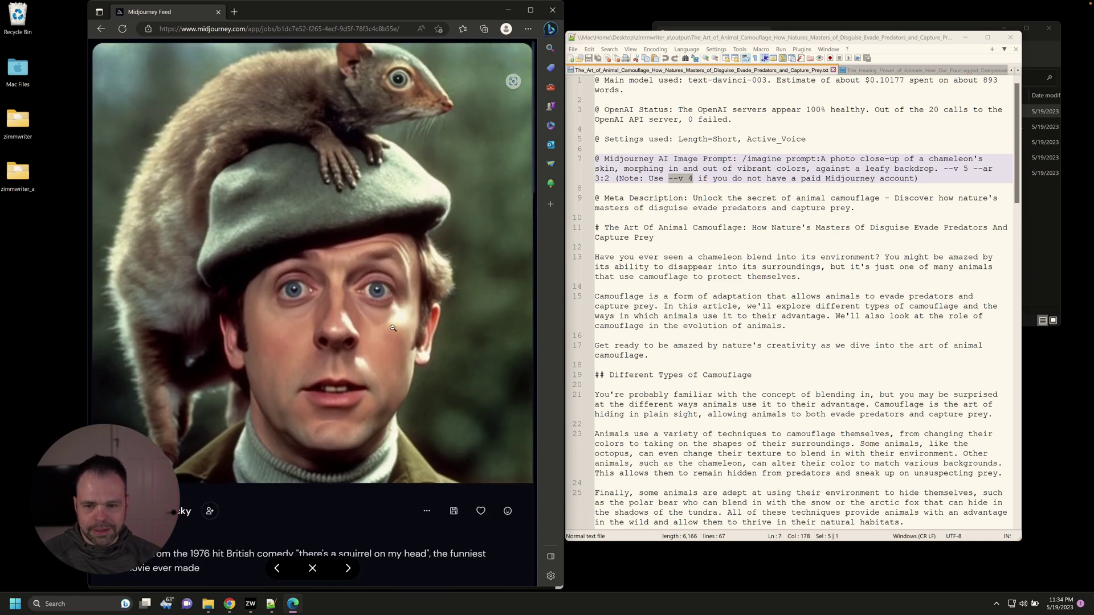
{"action": "left_click", "coordinate": [101, 29]}
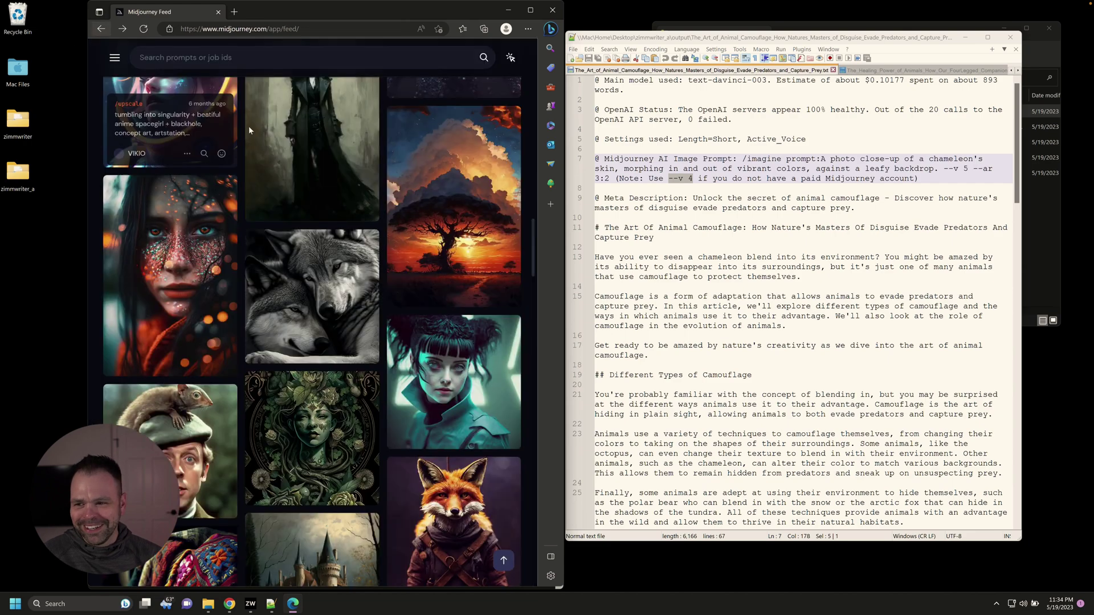
Scroll further down the feed, then switch to the Discord window in Chrome
{"action": "scroll", "coordinate": [449, 400], "scroll_direction": "down", "scroll_amount": 6}
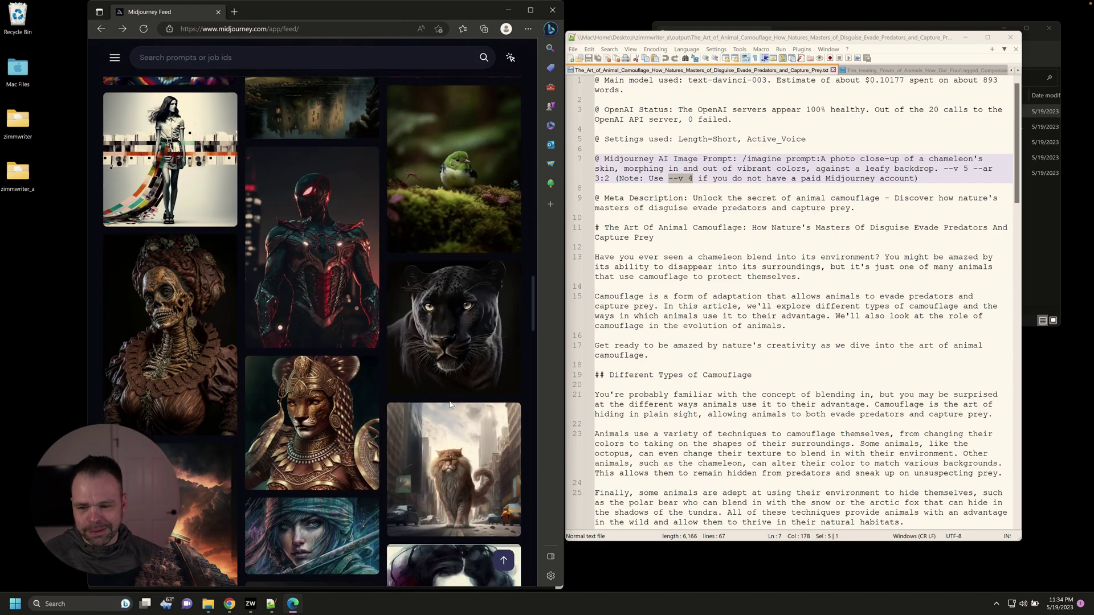
{"action": "scroll", "coordinate": [450, 405], "scroll_direction": "down", "scroll_amount": 5}
{"action": "key", "text": "alt+Tab"}
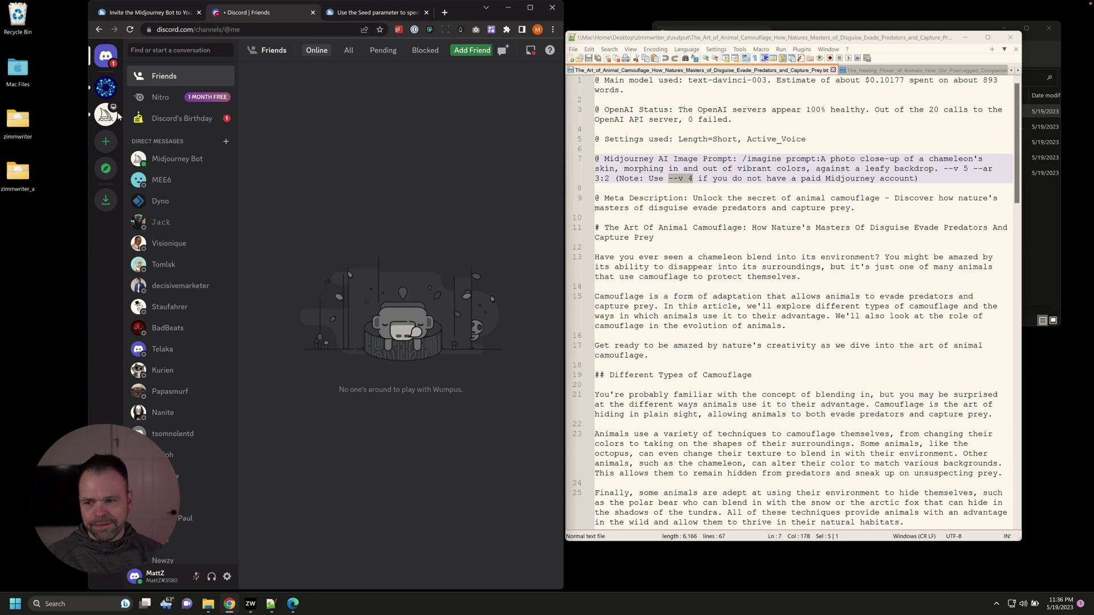
Join the Midjourney server through Server Discovery, without an invite
{"action": "left_click", "coordinate": [105, 144]}
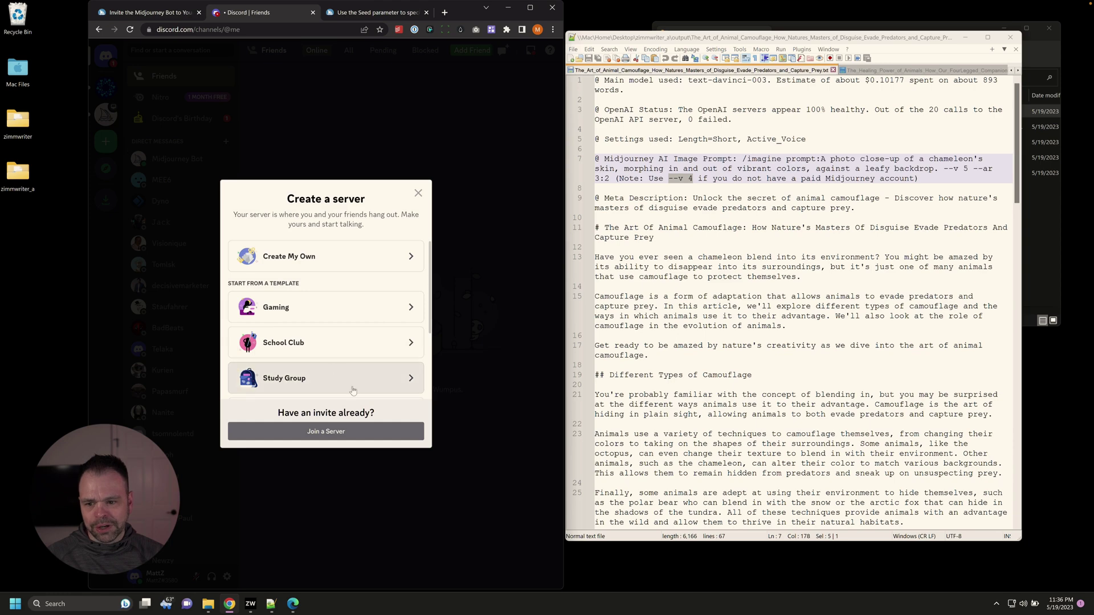
{"action": "left_click", "coordinate": [332, 431]}
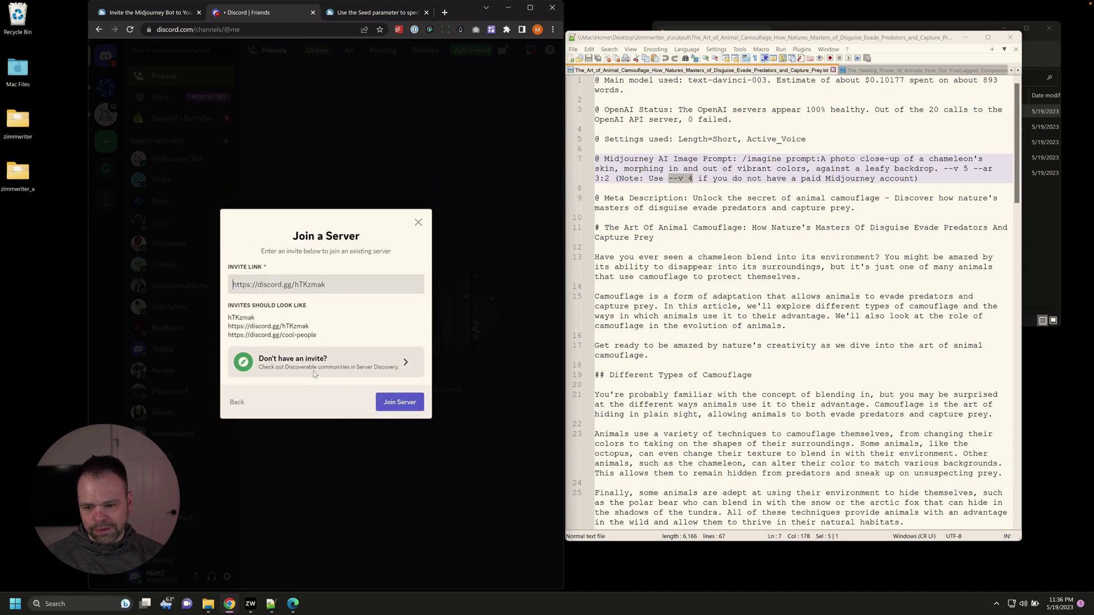
{"action": "left_click", "coordinate": [304, 370]}
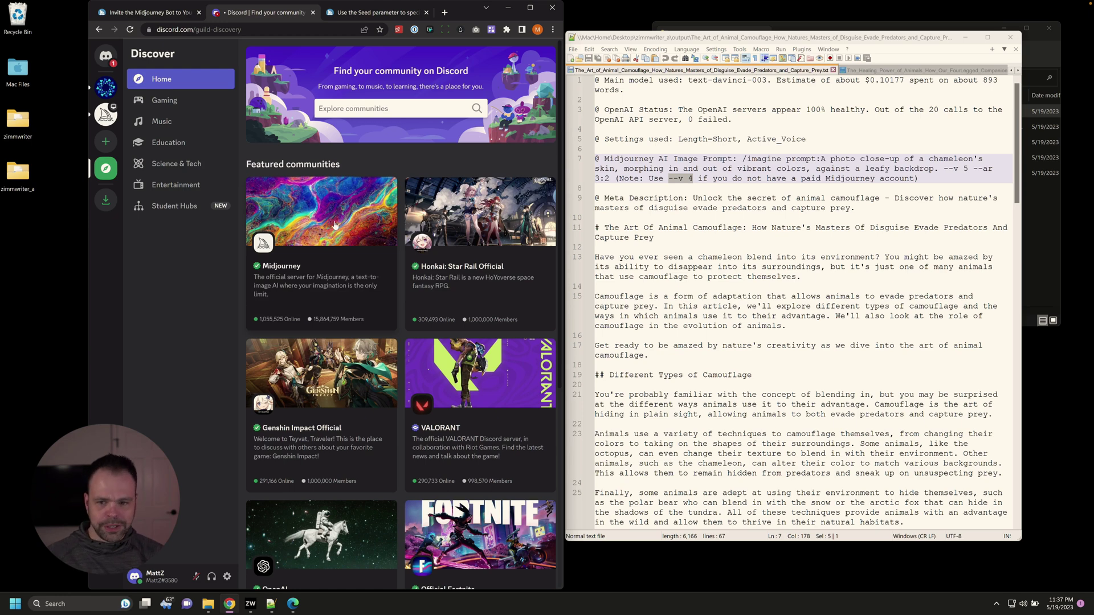
{"action": "left_click", "coordinate": [106, 115]}
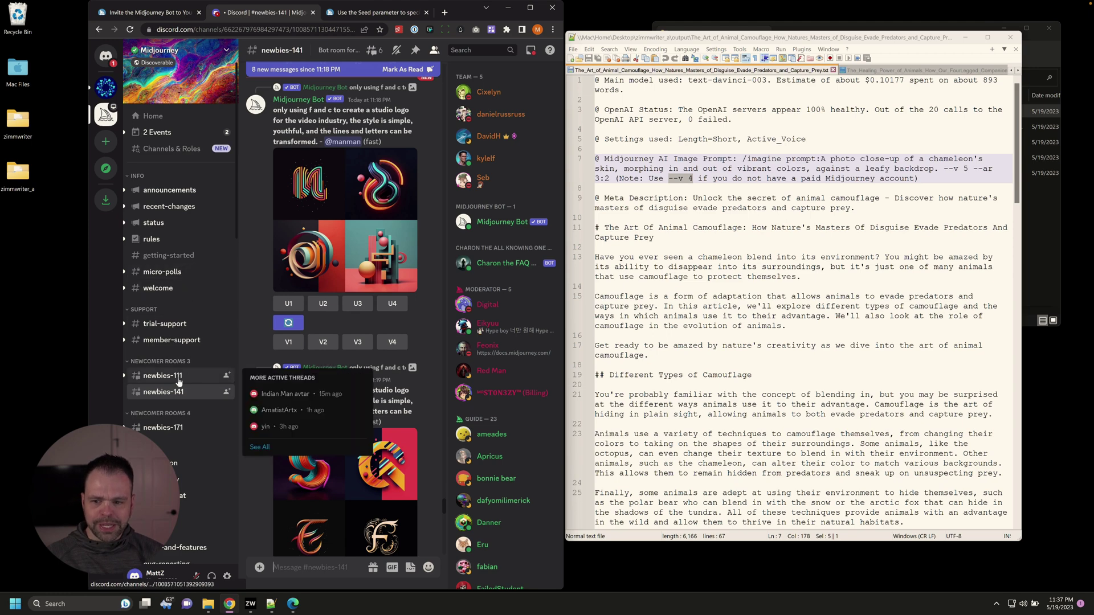
In newbies-111, submit /imagine 'a person walking on a the beach at sunset'
{"action": "left_click", "coordinate": [180, 378]}
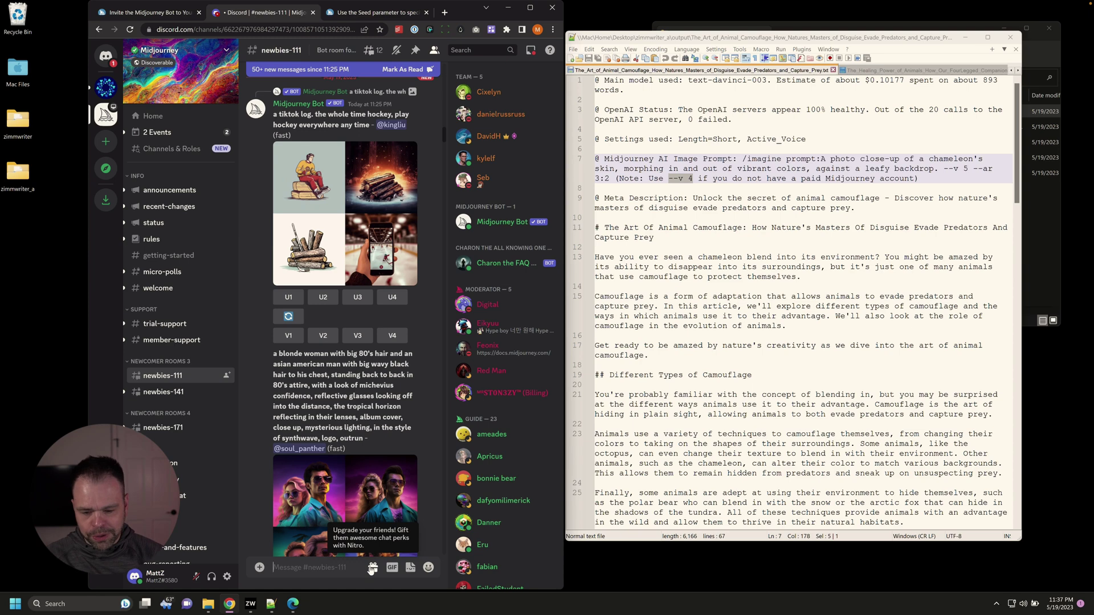
{"action": "type", "text": "/"}
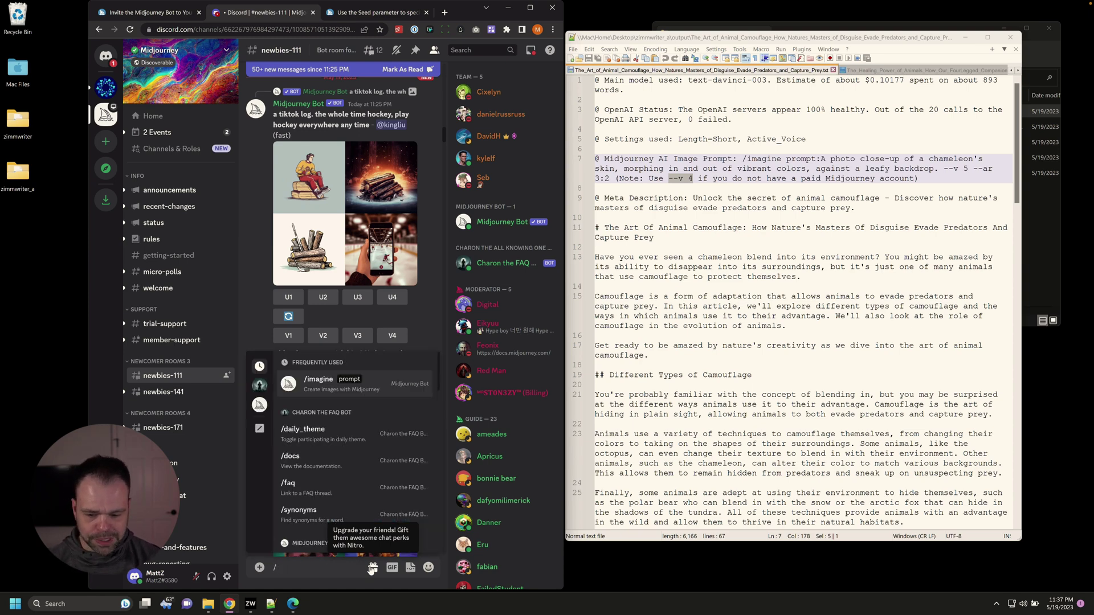
{"action": "key", "text": "Return"}
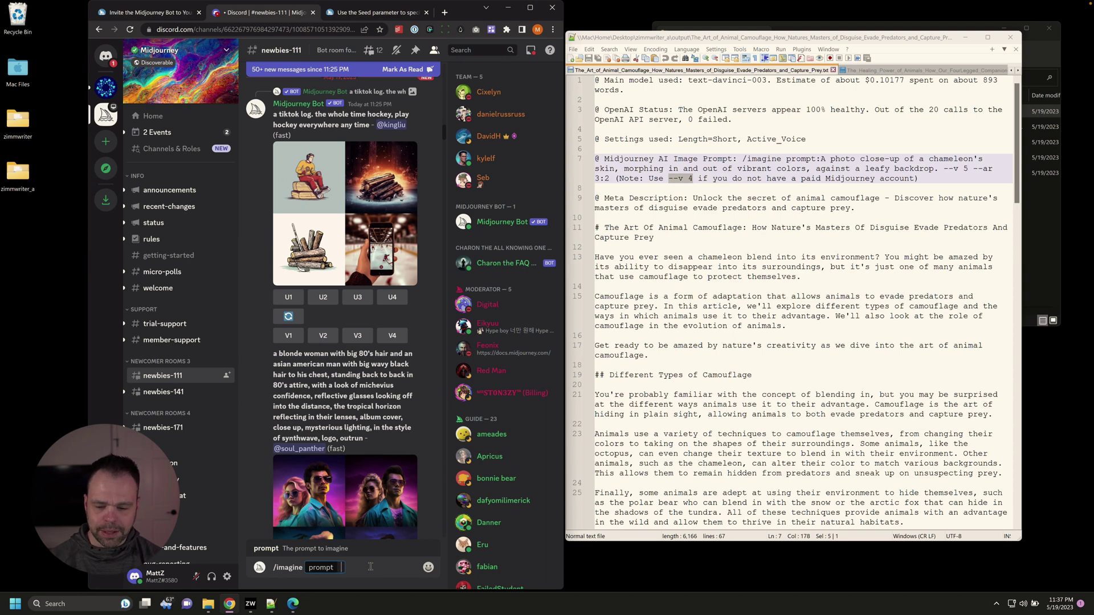
{"action": "type", "text": "a person walk"}
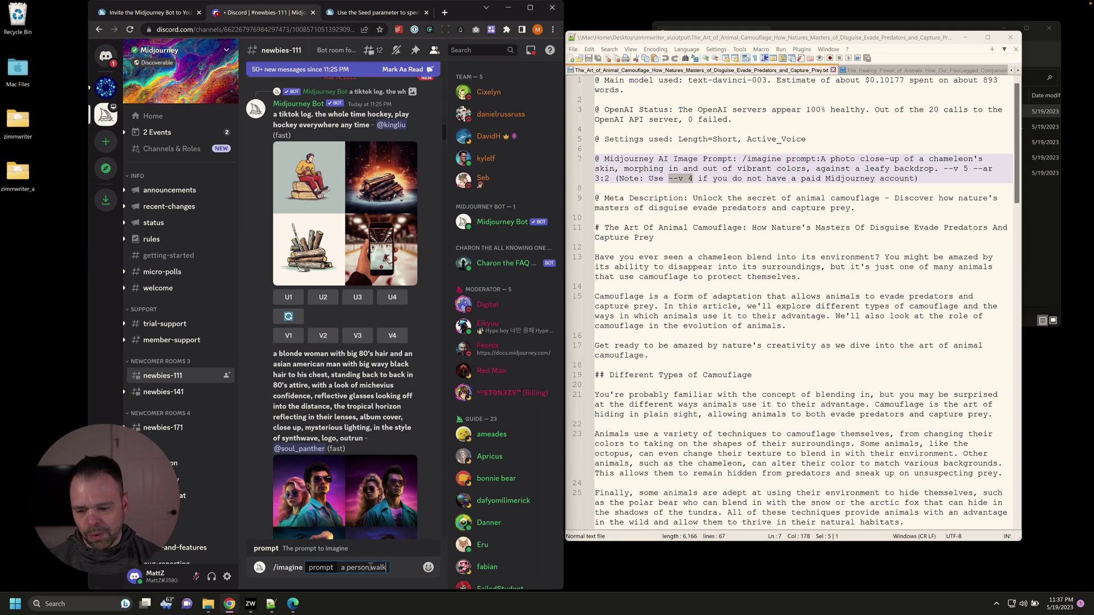
{"action": "type", "text": "ing on a the beach"}
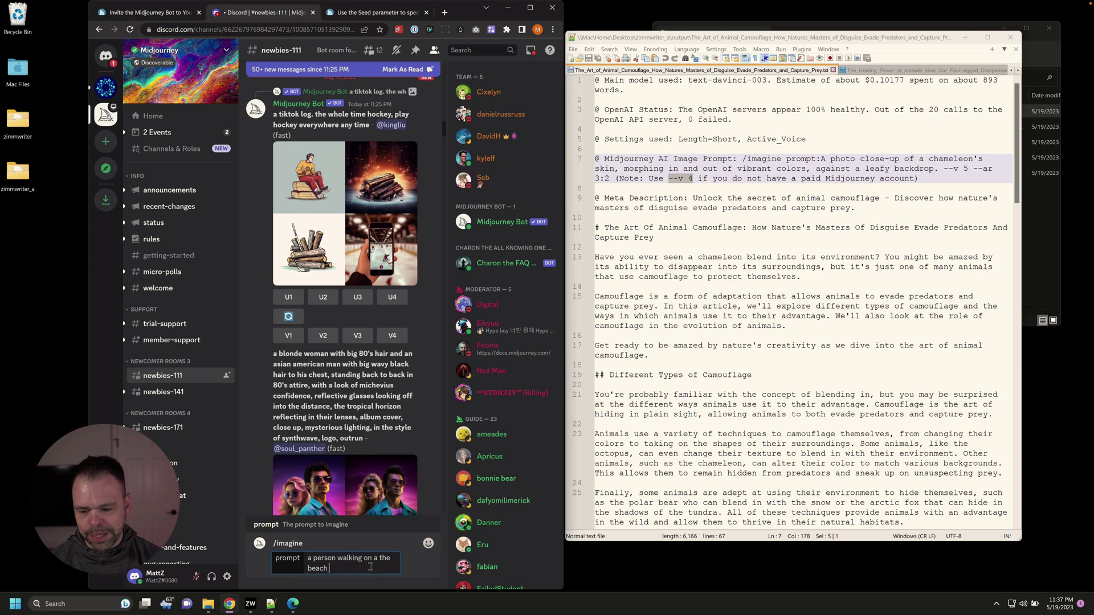
{"action": "type", "text": " at sunset"}
{"action": "key", "text": "Return"}
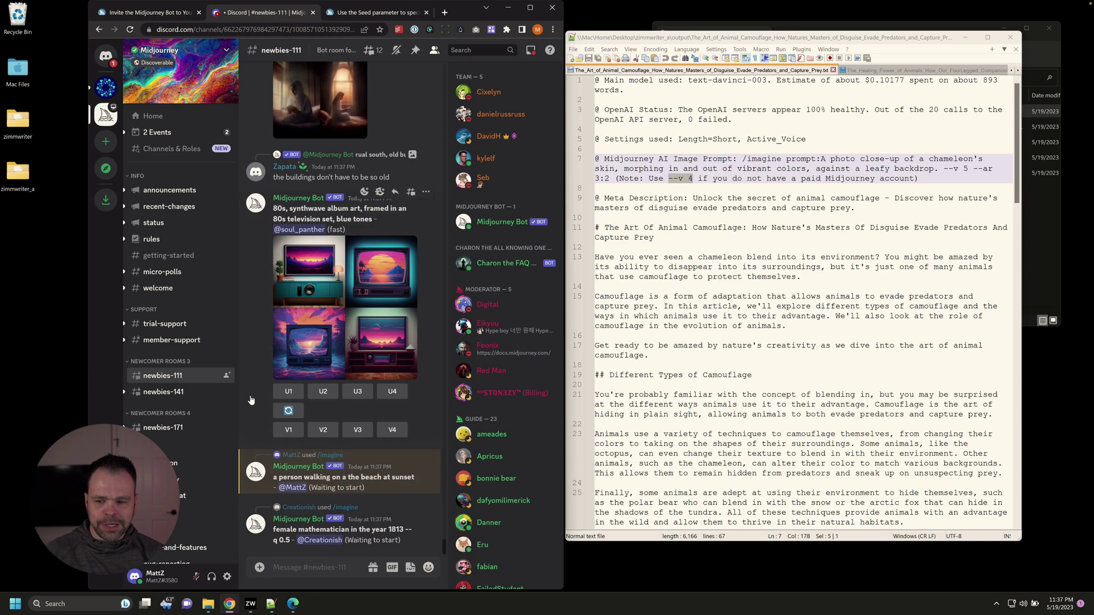
Scroll up and down the newbies-111 channel to look over the generated images
{"action": "mouse_move", "coordinate": [194, 383]}
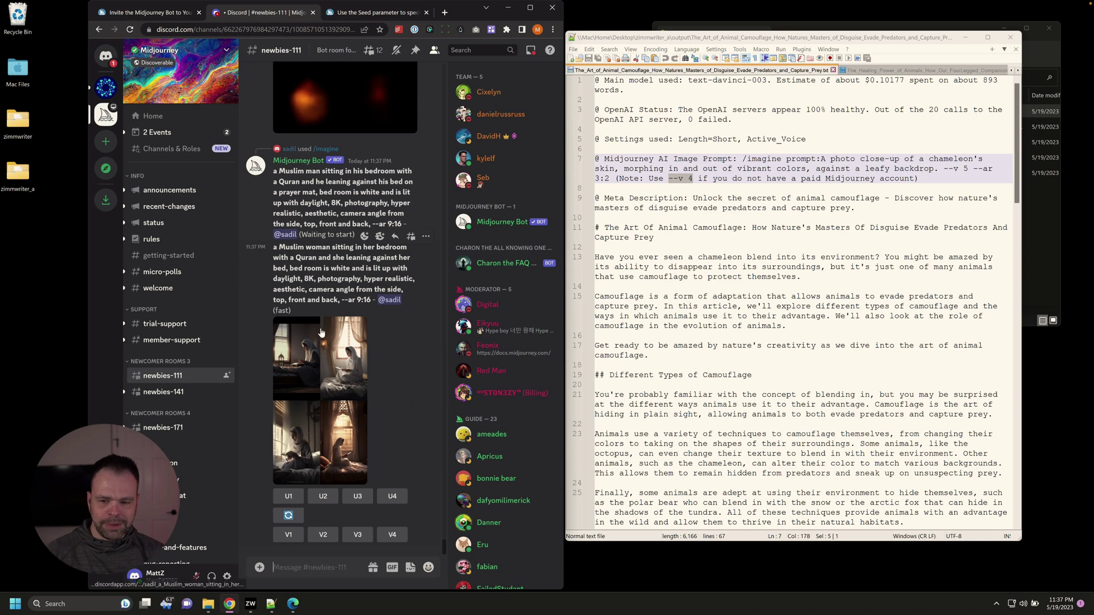
{"action": "scroll", "coordinate": [374, 420], "scroll_direction": "up", "scroll_amount": 1}
{"action": "scroll", "coordinate": [374, 421], "scroll_direction": "up", "scroll_amount": 3}
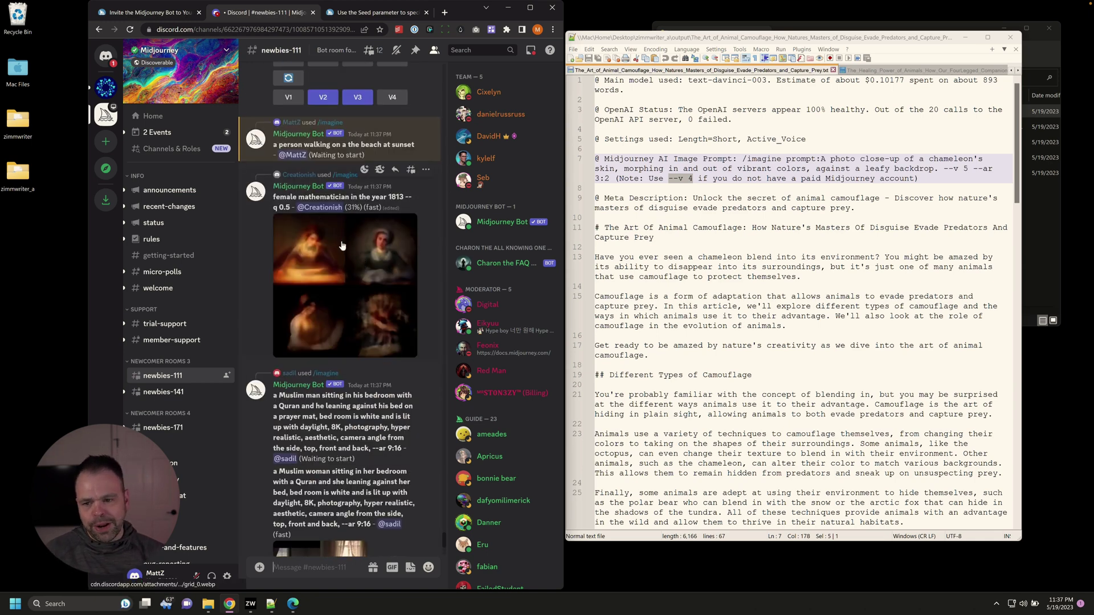
{"action": "scroll", "coordinate": [408, 285], "scroll_direction": "up", "scroll_amount": 2}
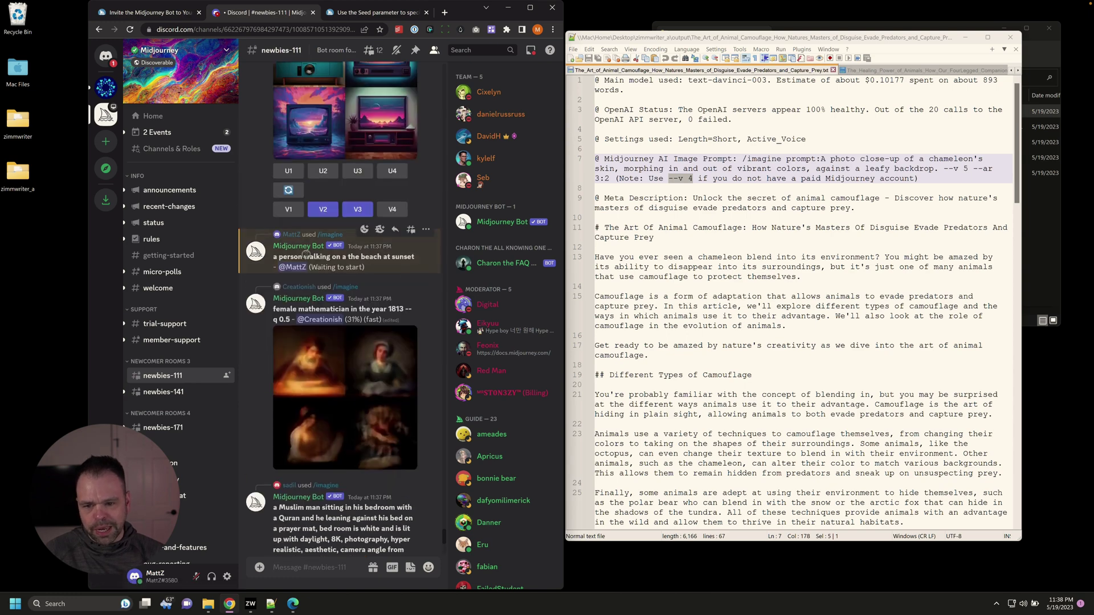
{"action": "scroll", "coordinate": [426, 311], "scroll_direction": "down", "scroll_amount": 5}
{"action": "scroll", "coordinate": [426, 312], "scroll_direction": "down", "scroll_amount": 1}
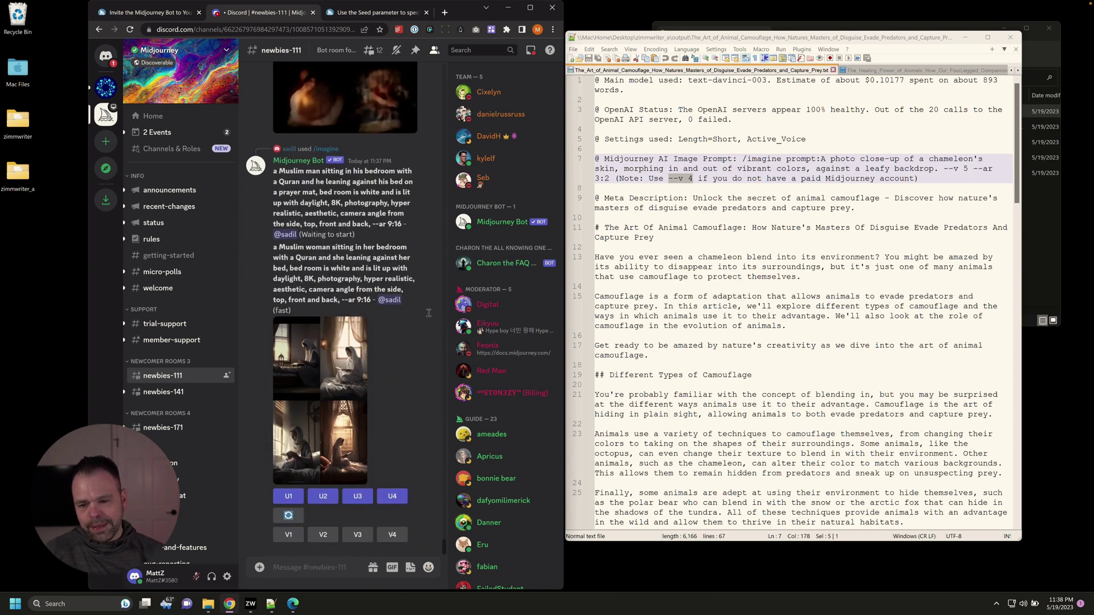
{"action": "scroll", "coordinate": [414, 321], "scroll_direction": "up", "scroll_amount": 10}
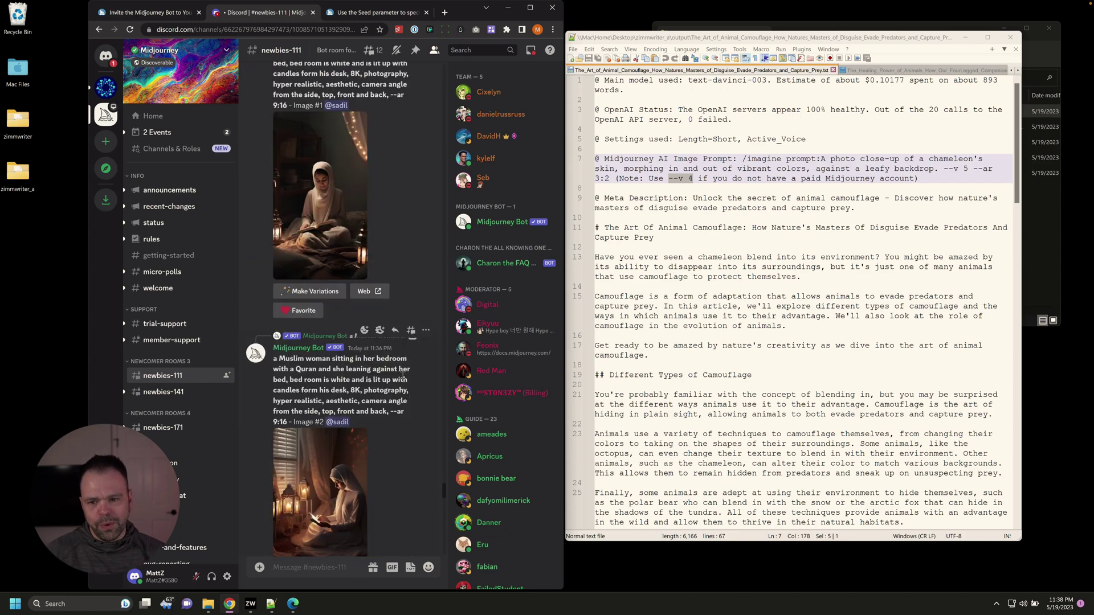
{"action": "scroll", "coordinate": [403, 375], "scroll_direction": "down", "scroll_amount": 10}
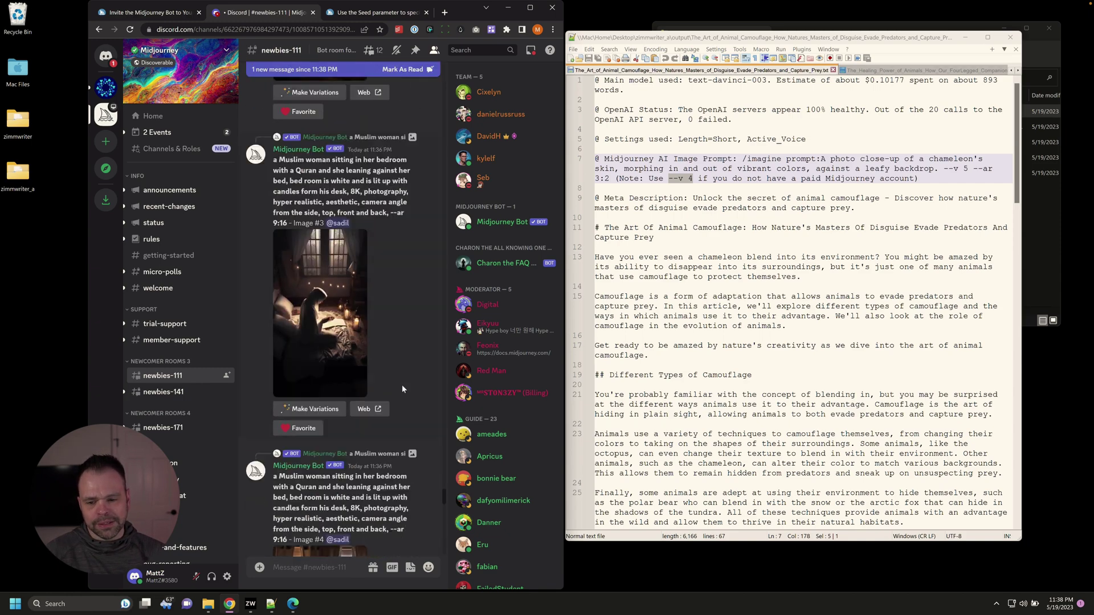
{"action": "scroll", "coordinate": [408, 396], "scroll_direction": "down", "scroll_amount": 5}
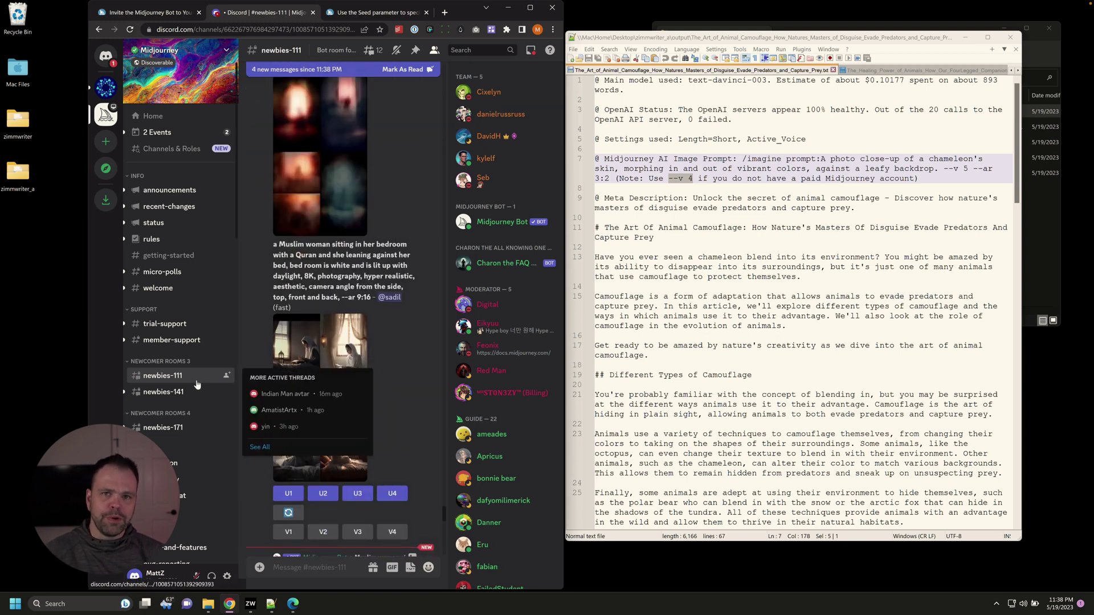
{"action": "scroll", "coordinate": [424, 427], "scroll_direction": "down", "scroll_amount": 10}
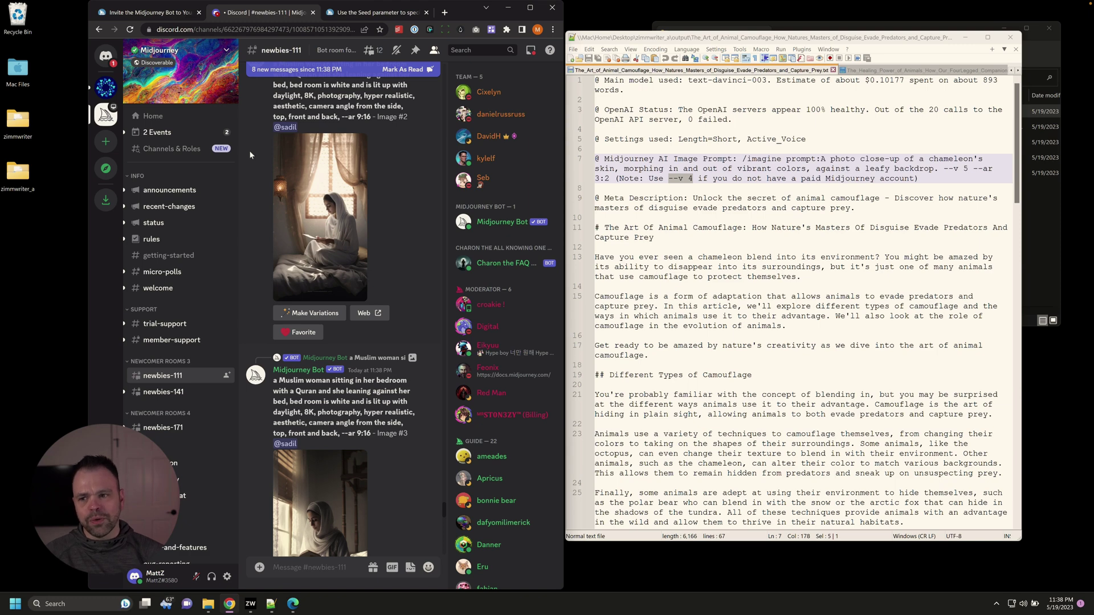
Create a 'For me and my friends' server named 'Images', then go back to Midjourney
{"action": "left_click", "coordinate": [107, 143]}
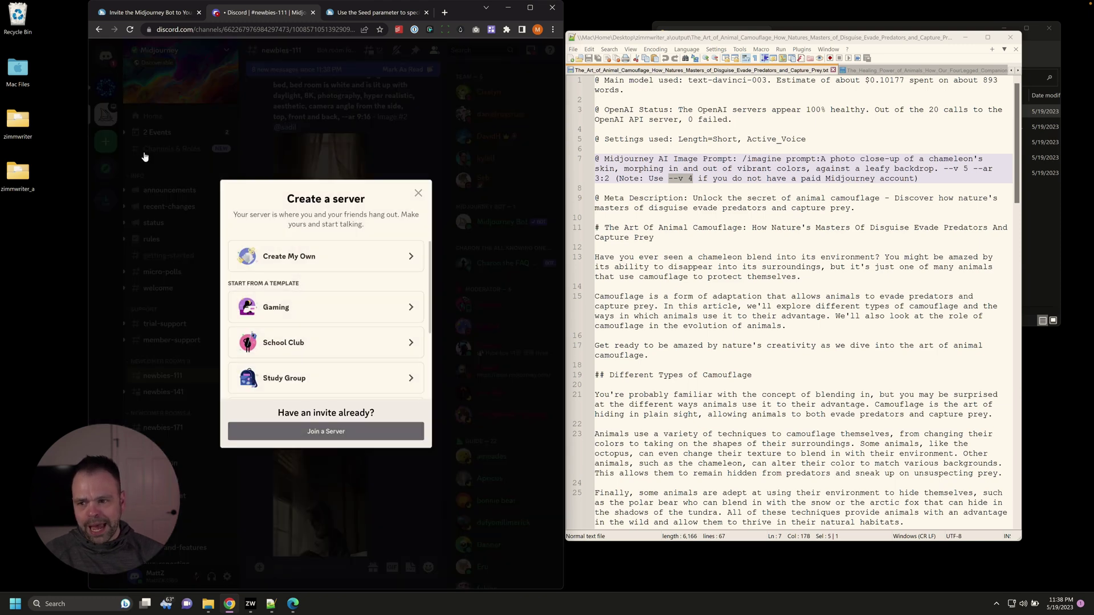
{"action": "left_click", "coordinate": [314, 261]}
{"action": "left_click", "coordinate": [309, 334]}
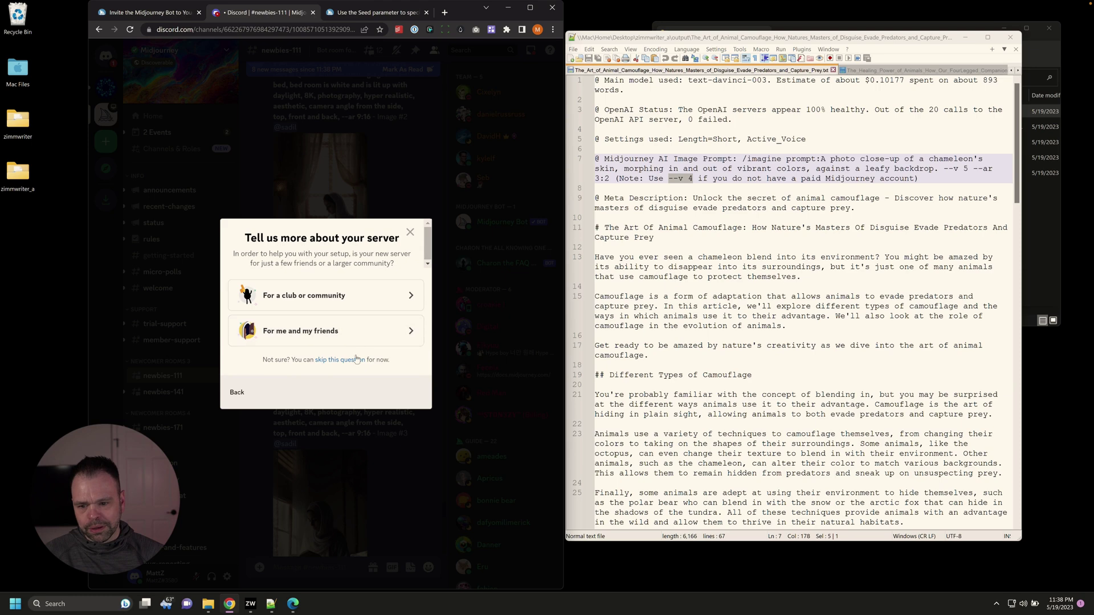
{"action": "left_click_drag", "start_coordinate": [341, 345], "coordinate": [99, 326]}
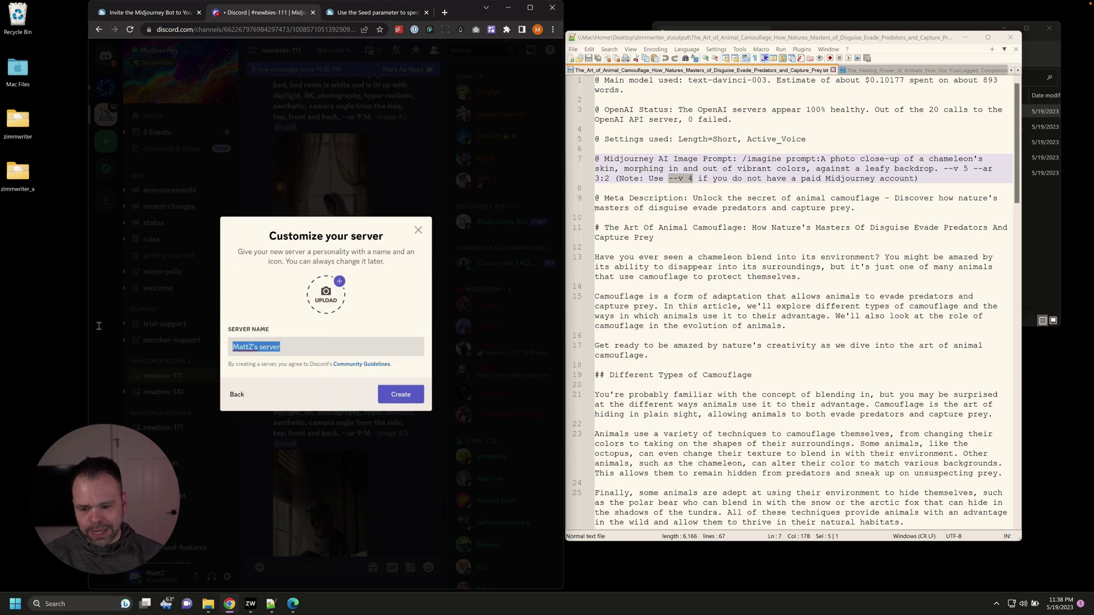
{"action": "type", "text": "Images"}
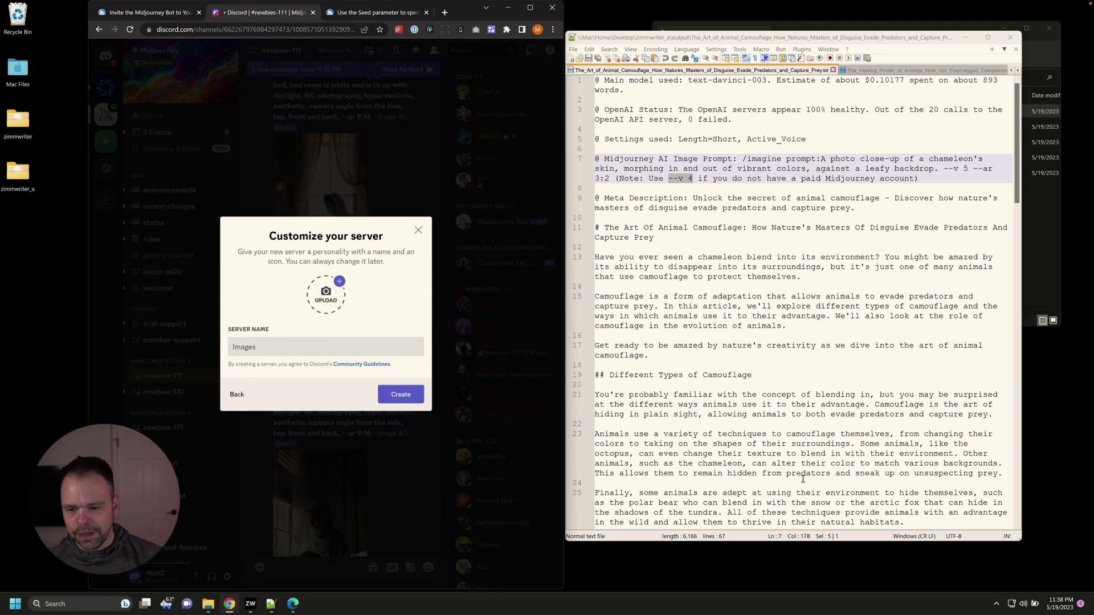
{"action": "key", "text": "Return"}
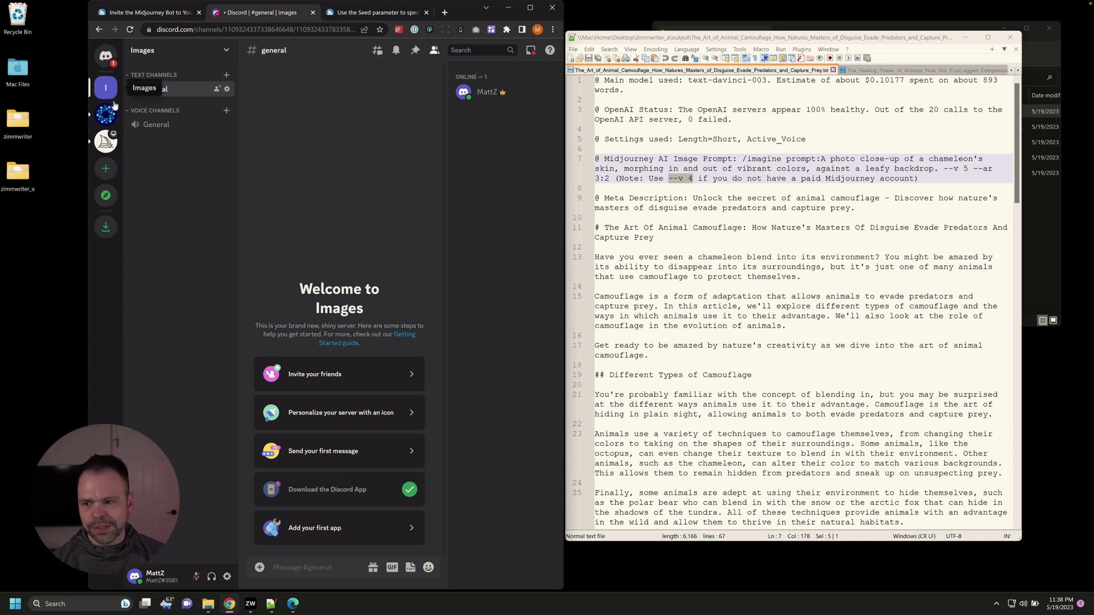
{"action": "left_click", "coordinate": [107, 142]}
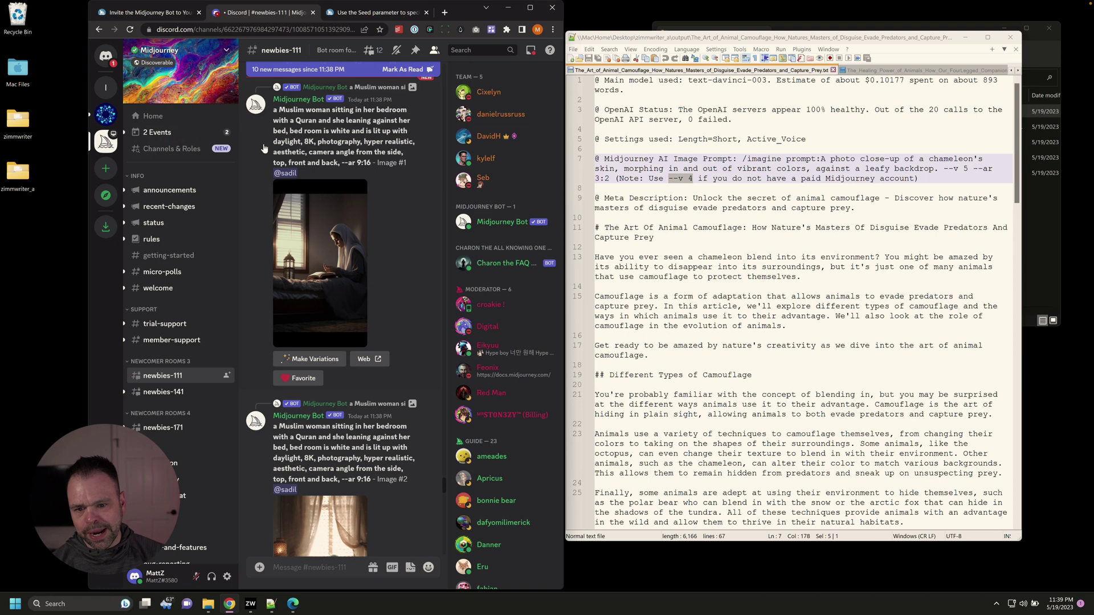
Start adding Midjourney Bot from its profile, then cancel the authorization window
{"action": "left_click", "coordinate": [507, 222]}
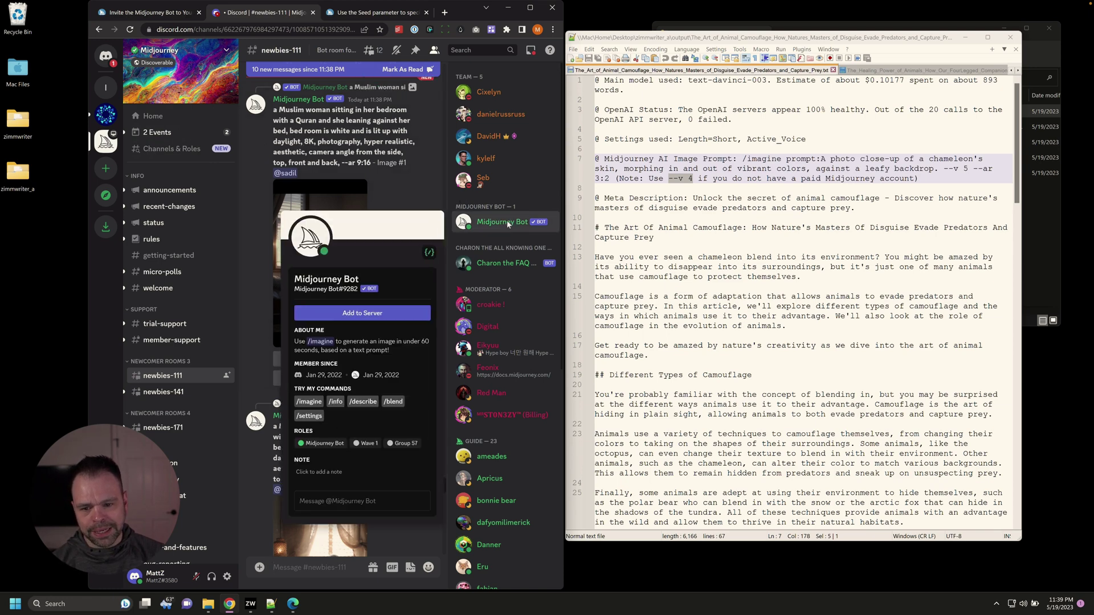
{"action": "left_click", "coordinate": [376, 314]}
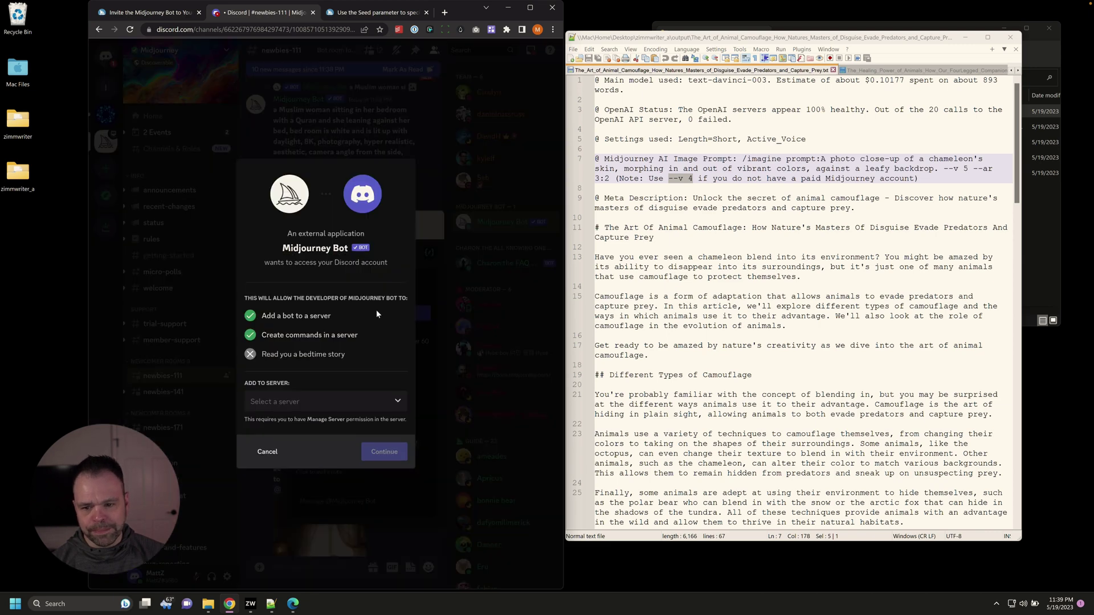
{"action": "key", "text": "Escape"}
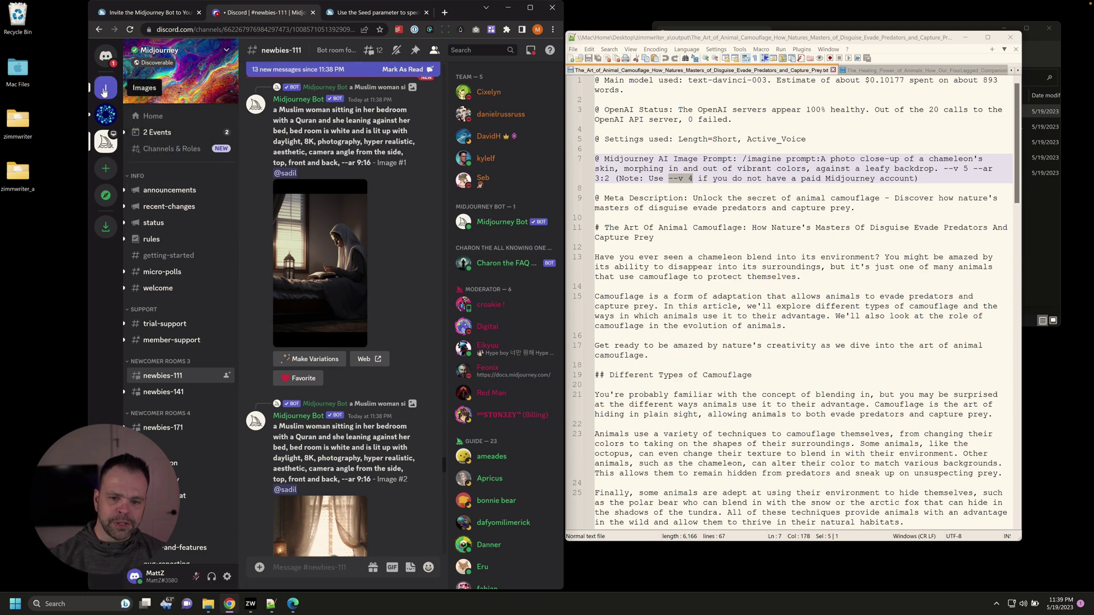
Add Midjourney Bot to the Images server, grant its permissions, and pass the hCaptcha check
{"action": "left_click", "coordinate": [505, 225]}
{"action": "left_click", "coordinate": [381, 319]}
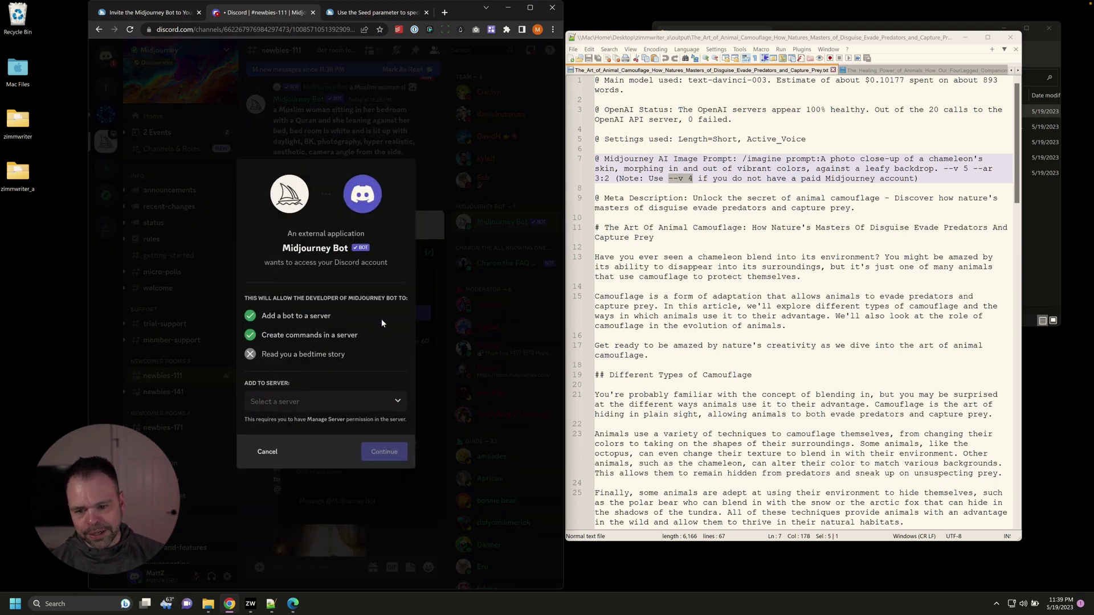
{"action": "left_click", "coordinate": [311, 398]}
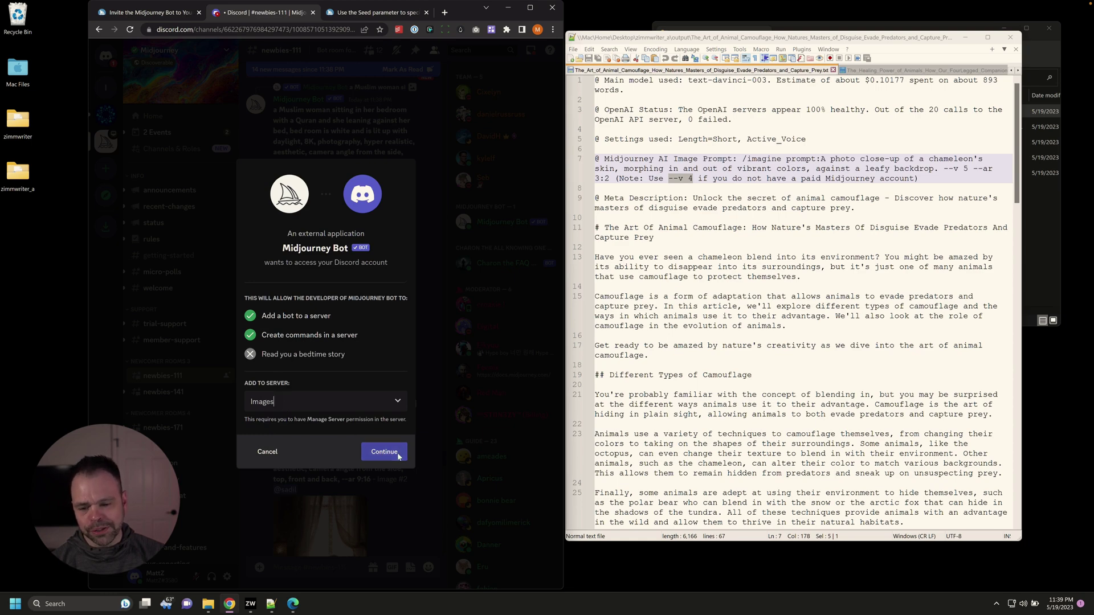
{"action": "left_click", "coordinate": [379, 451]}
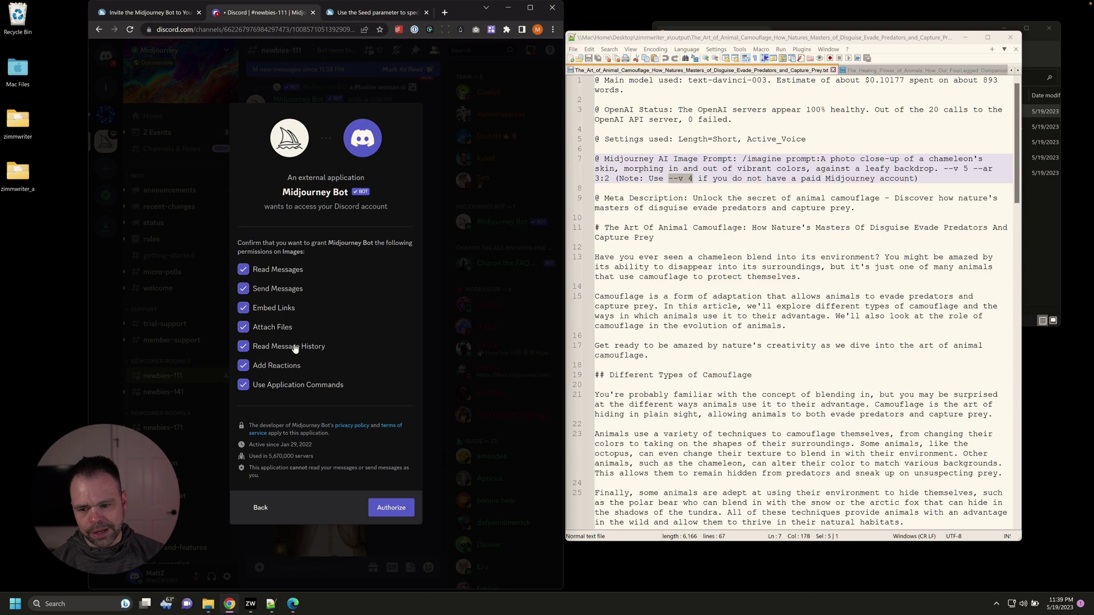
{"action": "left_click", "coordinate": [391, 508]}
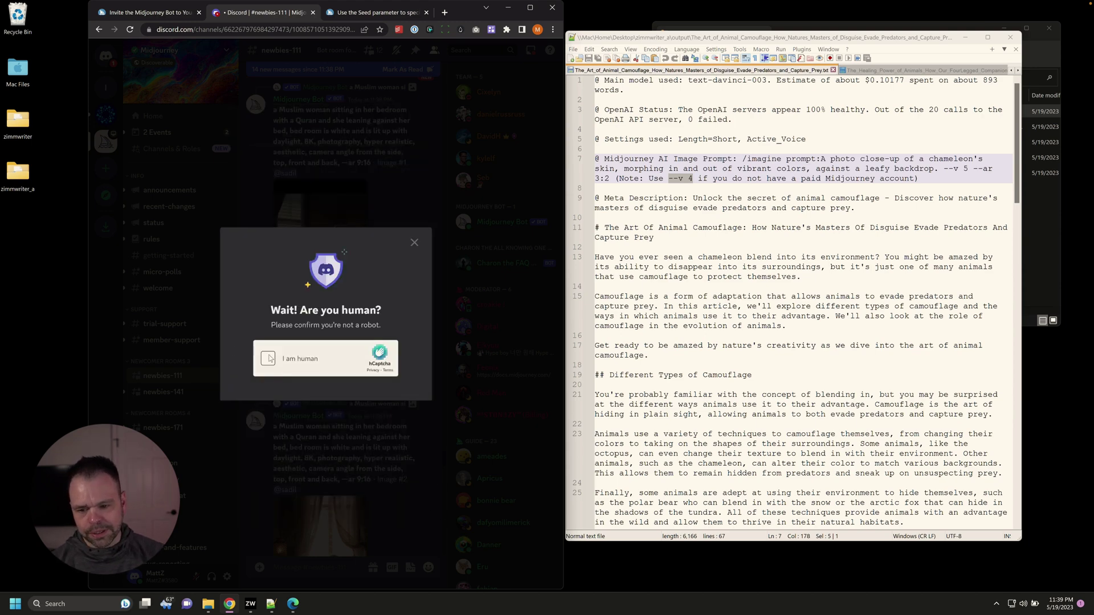
{"action": "left_click", "coordinate": [267, 359]}
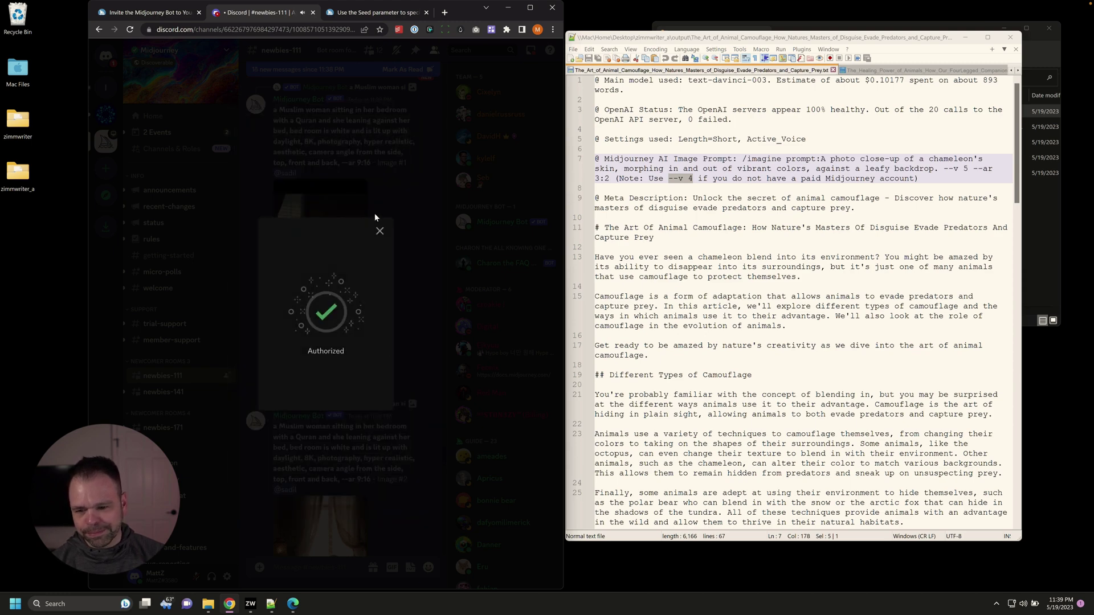
{"action": "left_click", "coordinate": [379, 231]}
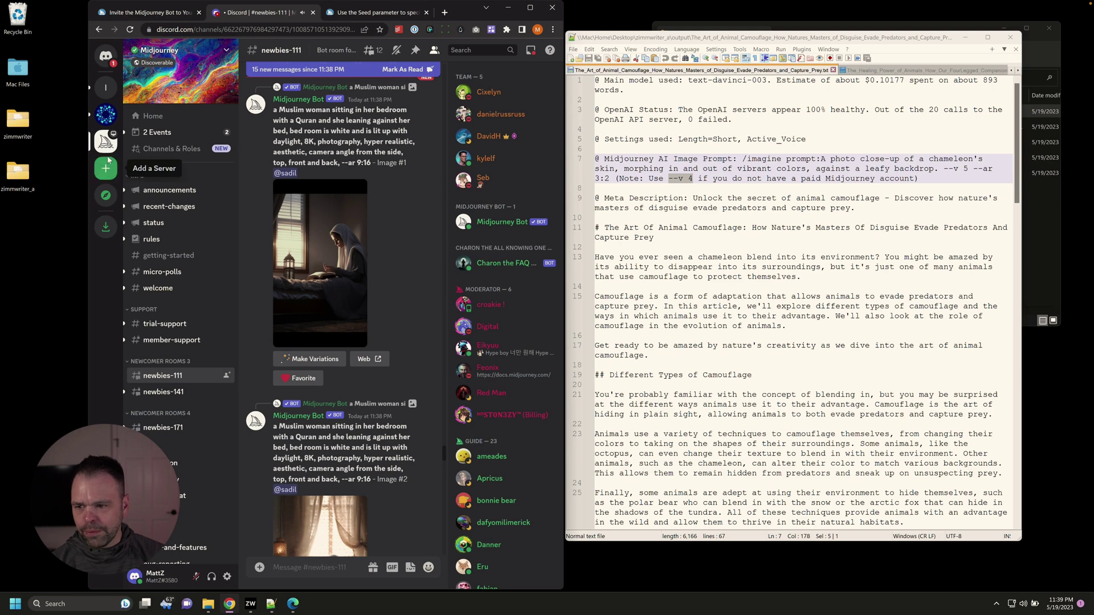
Switch to the Images server's general channel
{"action": "left_click", "coordinate": [113, 95]}
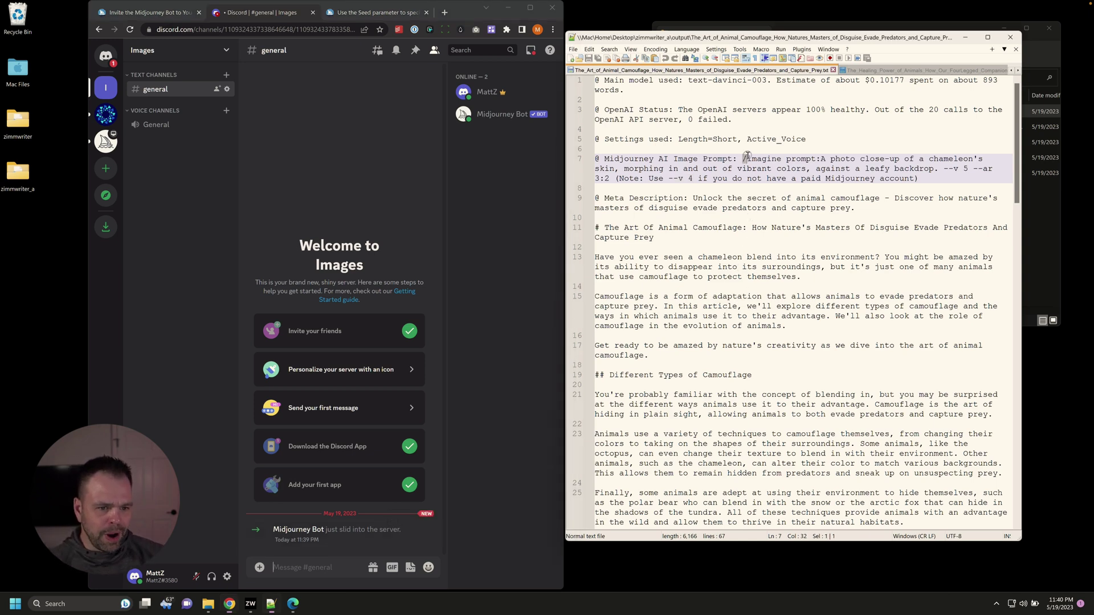
Select the chameleon /imagine prompt on line 7 in Notepad++
{"action": "left_click_drag", "start_coordinate": [743, 159], "coordinate": [611, 179]}
{"action": "key", "text": "ctrl+c"}
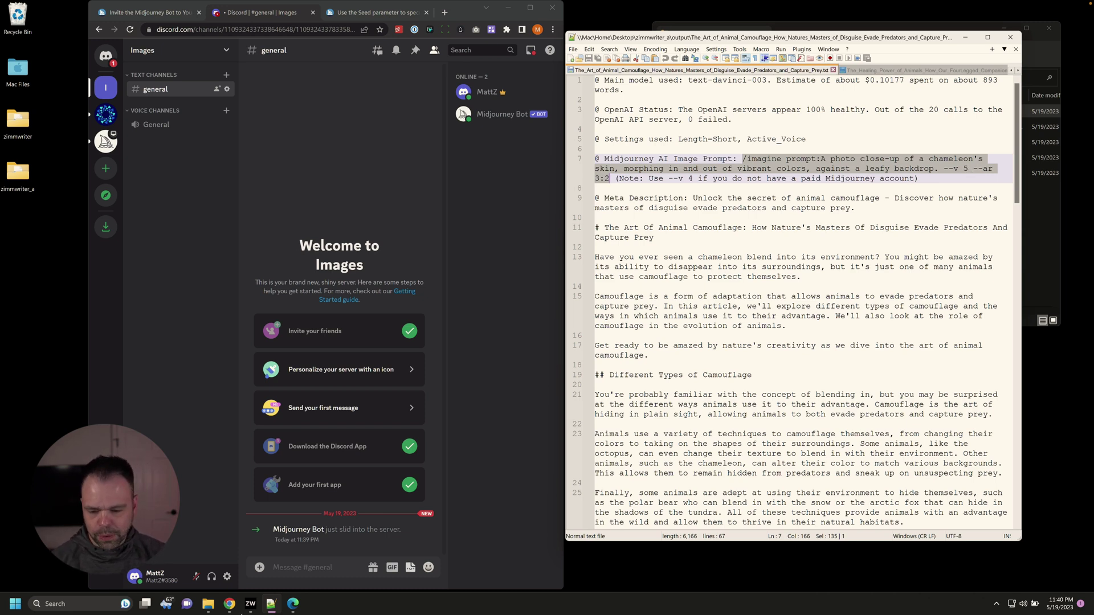
Paste the chameleon prompt into #general, then resend it as an /imagine command
{"action": "left_click", "coordinate": [329, 568]}
{"action": "key", "text": "ctrl+v"}
{"action": "key", "text": "Return"}
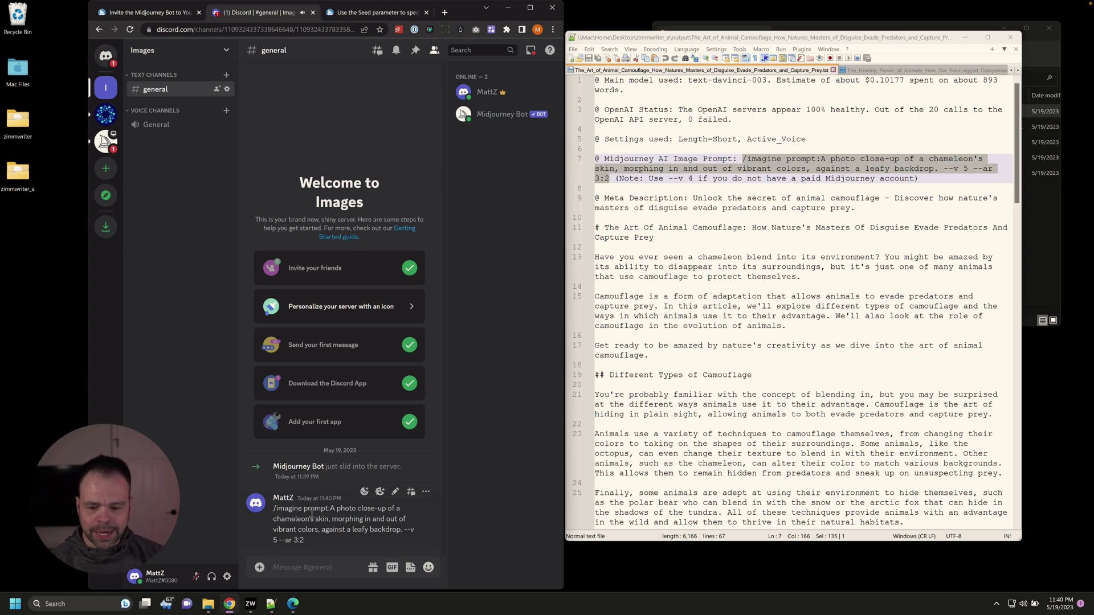
{"action": "left_click_drag", "start_coordinate": [274, 509], "coordinate": [330, 511]}
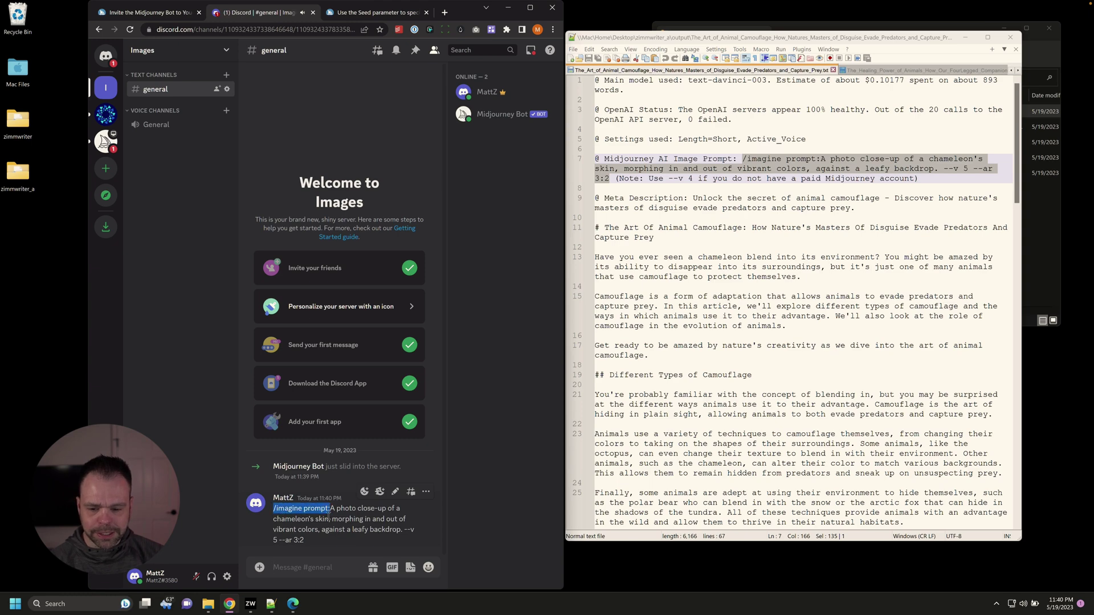
{"action": "left_click", "coordinate": [326, 567]}
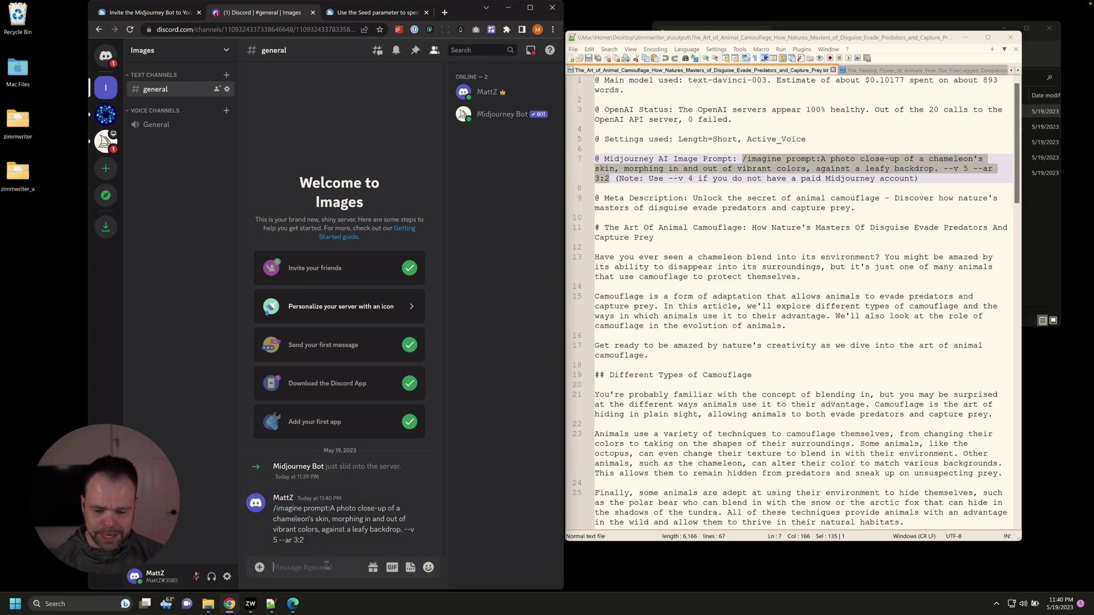
{"action": "key", "text": "ctrl+v"}
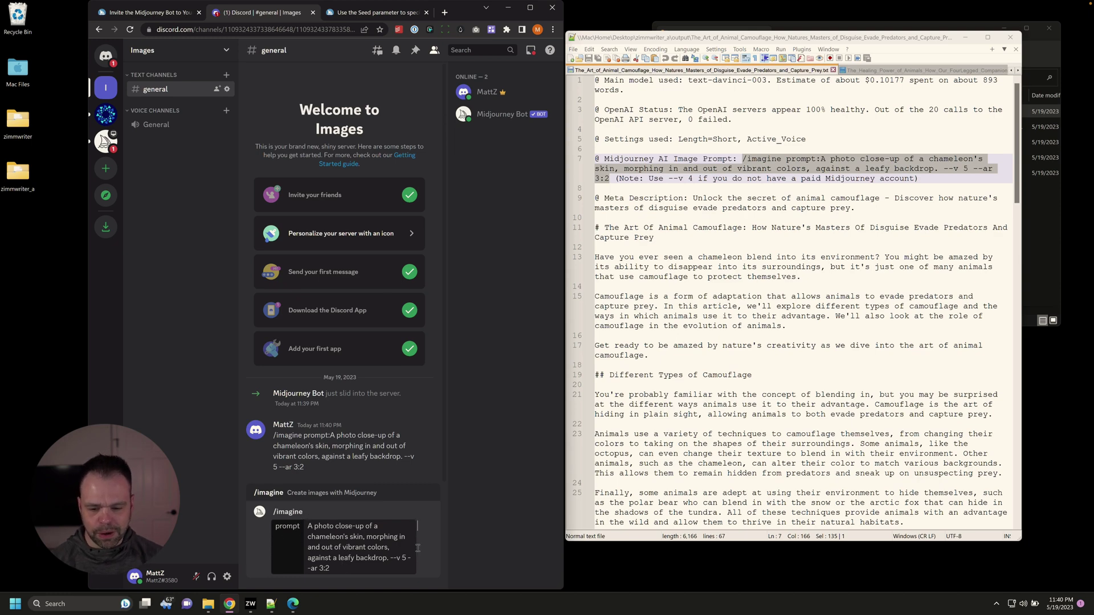
{"action": "key", "text": "Return"}
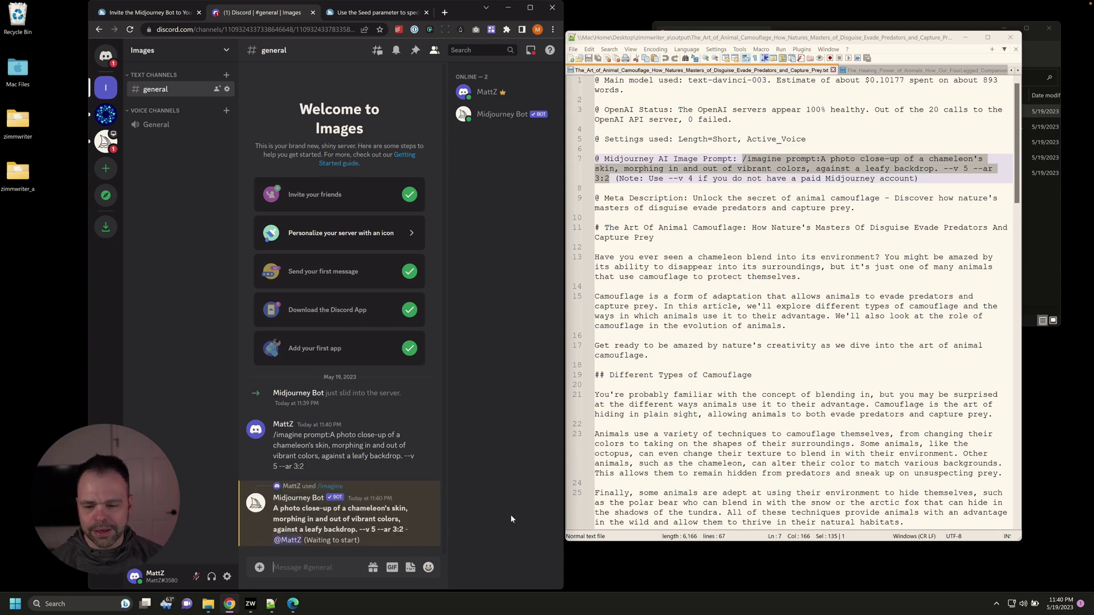
Close the camouflage file, copy the elderly woman prompt from line 7, and paste it in Discord
{"action": "key", "text": "ctrl+w"}
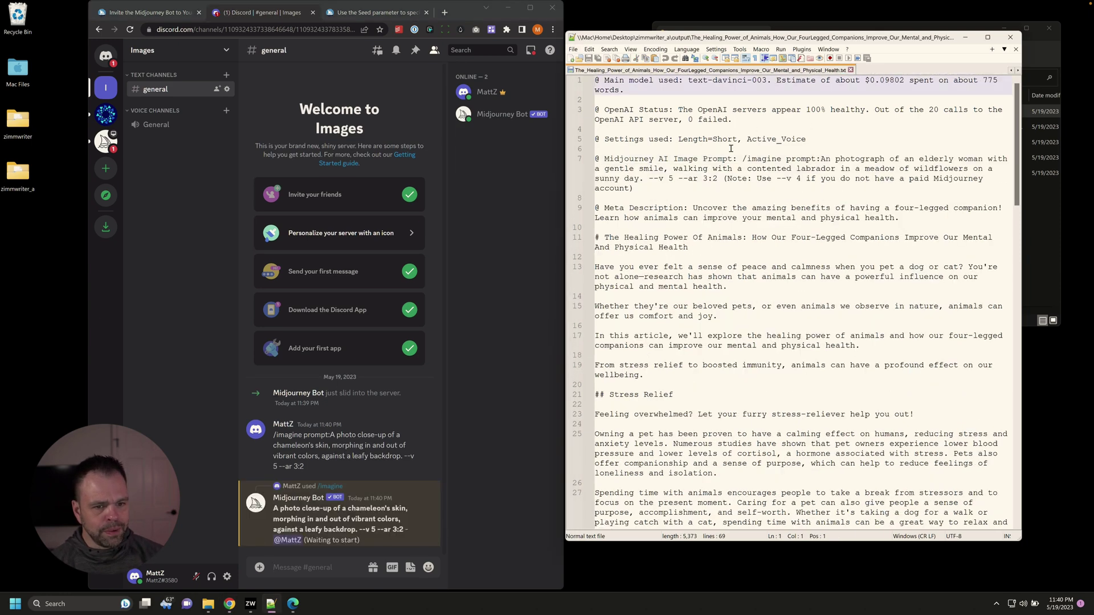
{"action": "left_click_drag", "start_coordinate": [748, 159], "coordinate": [718, 178]}
{"action": "key", "text": "ctrl+c"}
{"action": "left_click", "coordinate": [318, 565]}
{"action": "key", "text": "ctrl+v"}
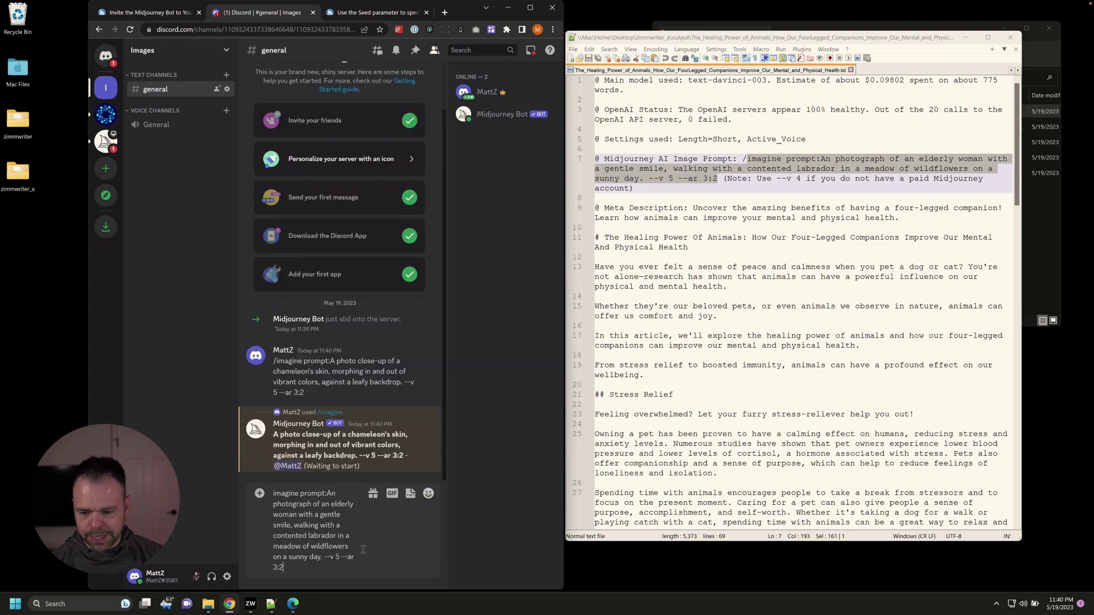
Replace the message with the full prompt through --ar 3:2 and submit the /imagine job
{"action": "left_click_drag", "start_coordinate": [743, 159], "coordinate": [719, 178]}
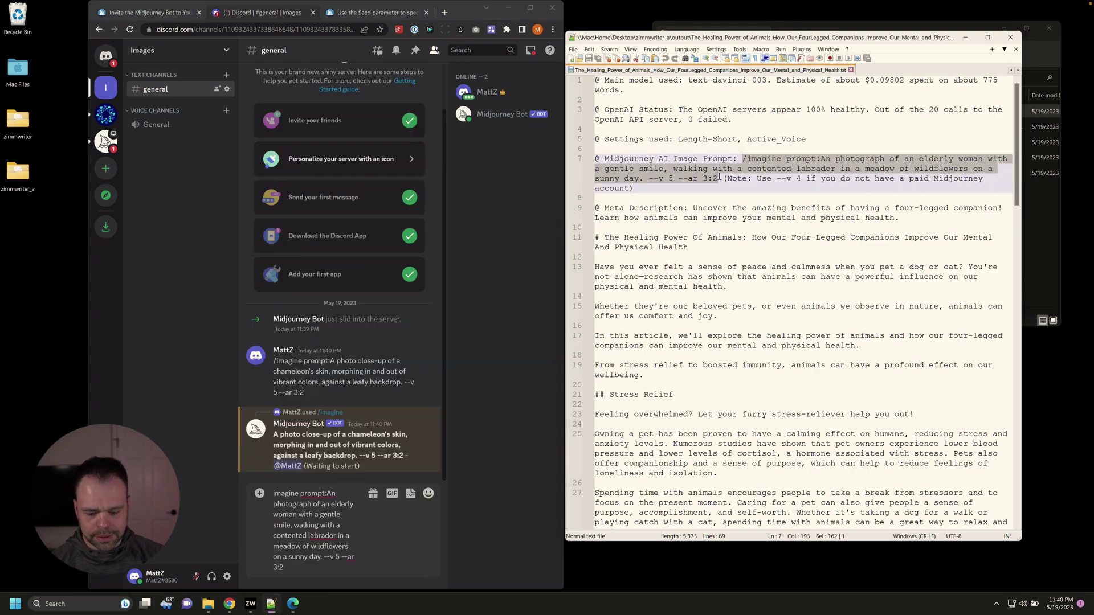
{"action": "left_click", "coordinate": [346, 526]}
{"action": "key", "text": "ctrl+a"}
{"action": "key", "text": "ctrl+v"}
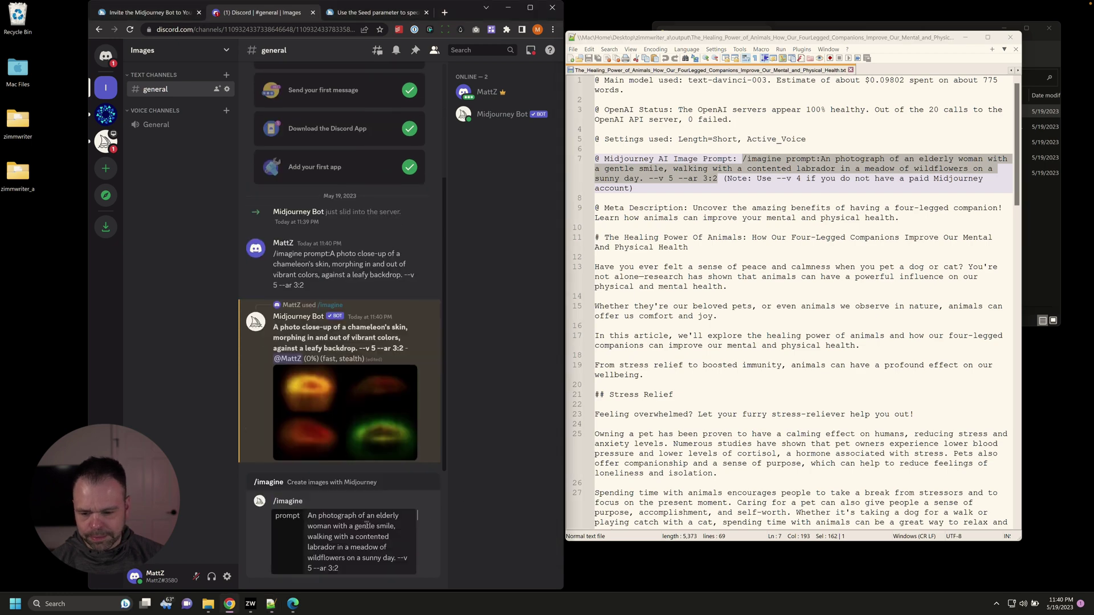
{"action": "key", "text": "Return"}
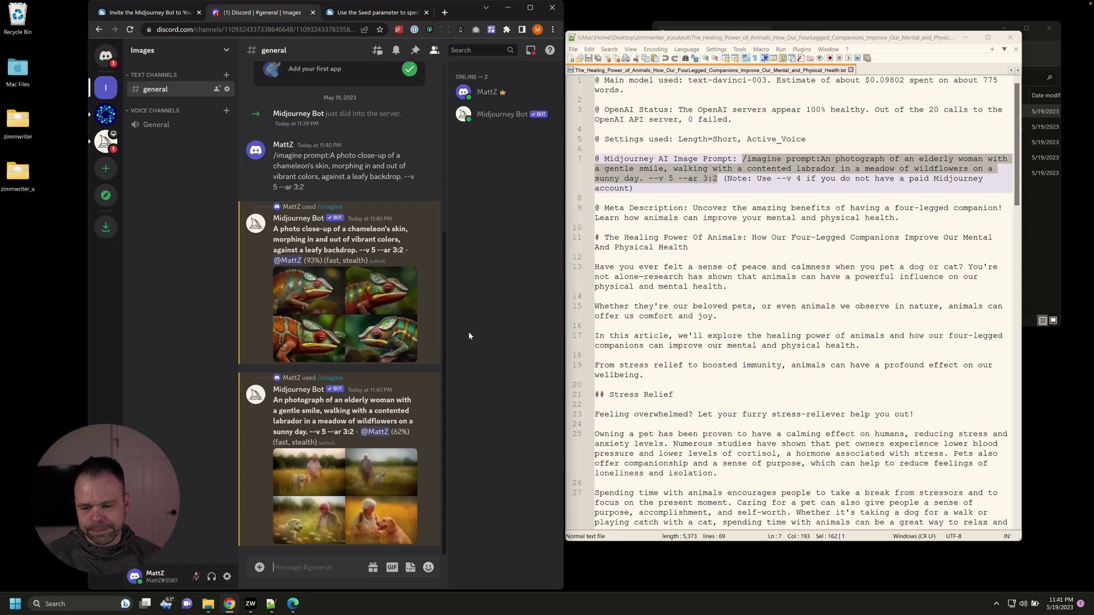
Enlarge the completed grid of four vividly coloured chameleon close-ups
{"action": "left_click", "coordinate": [415, 406]}
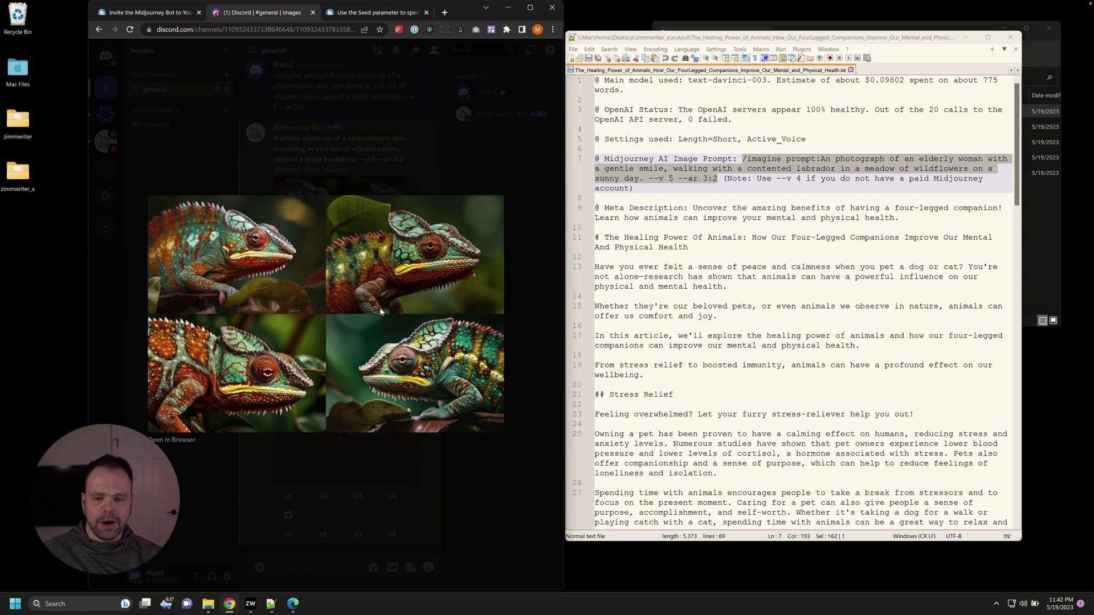
{"action": "left_click", "coordinate": [525, 291]}
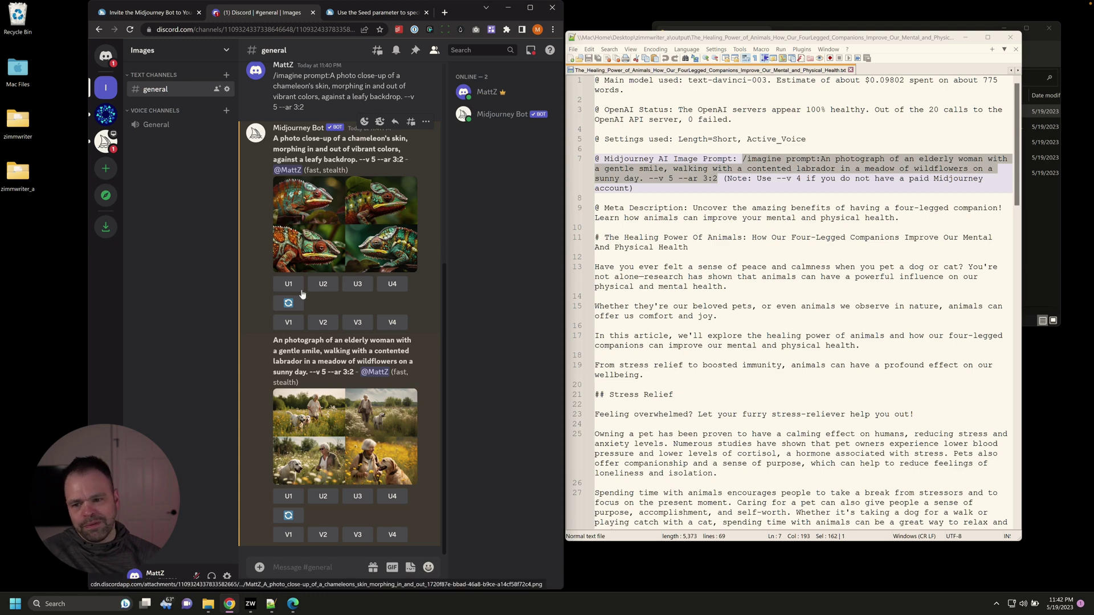
{"action": "left_click", "coordinate": [338, 248]}
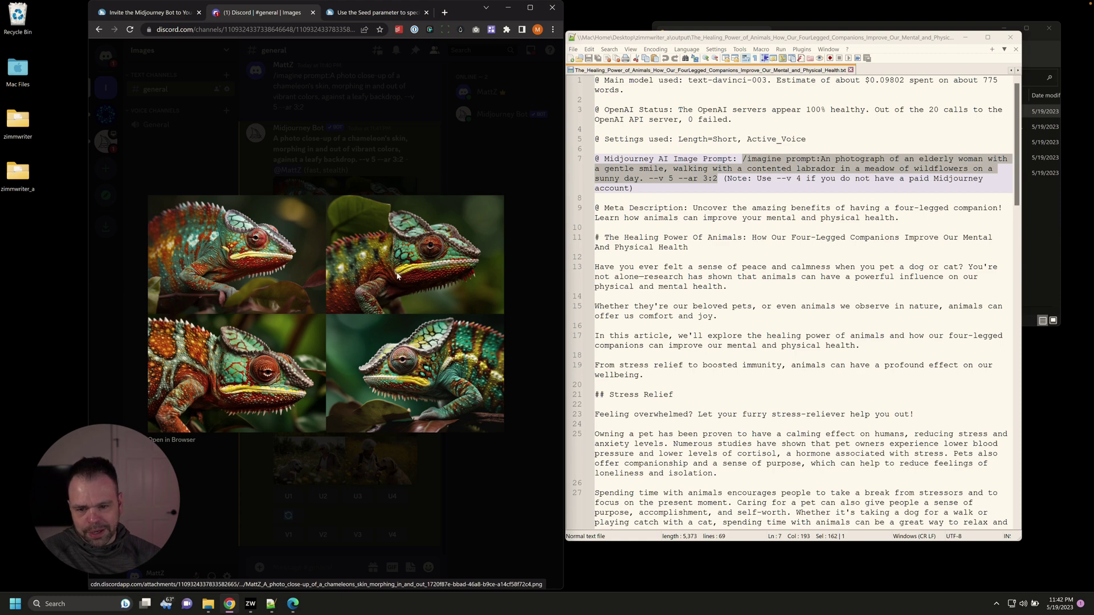
Upscale the first chameleon image (U1) and view the upscale enlarged
{"action": "left_click", "coordinate": [517, 229]}
{"action": "left_click", "coordinate": [288, 284]}
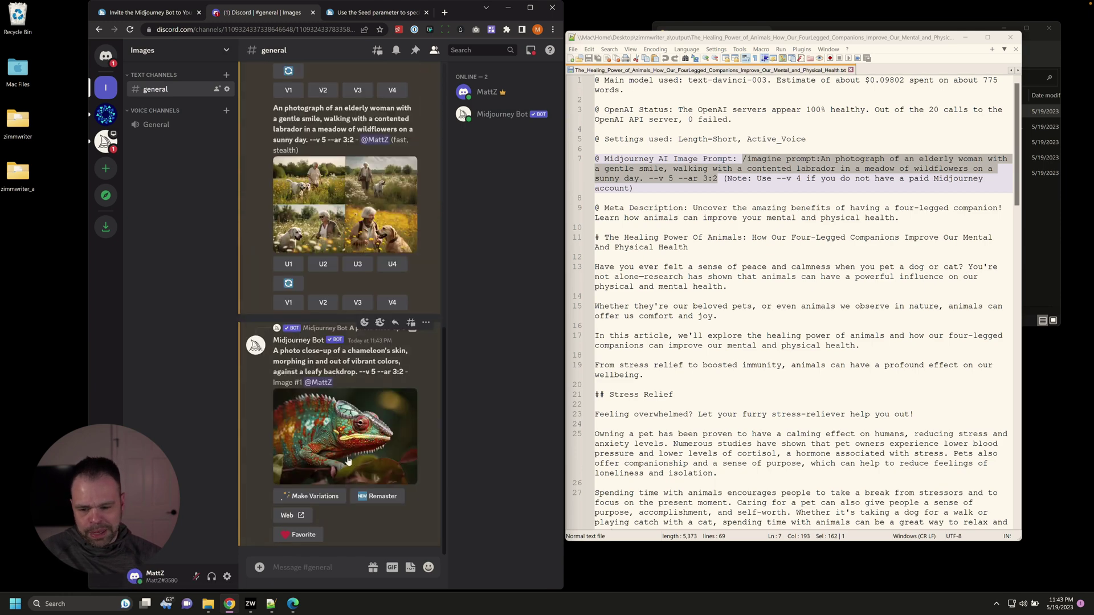
{"action": "left_click", "coordinate": [359, 442]}
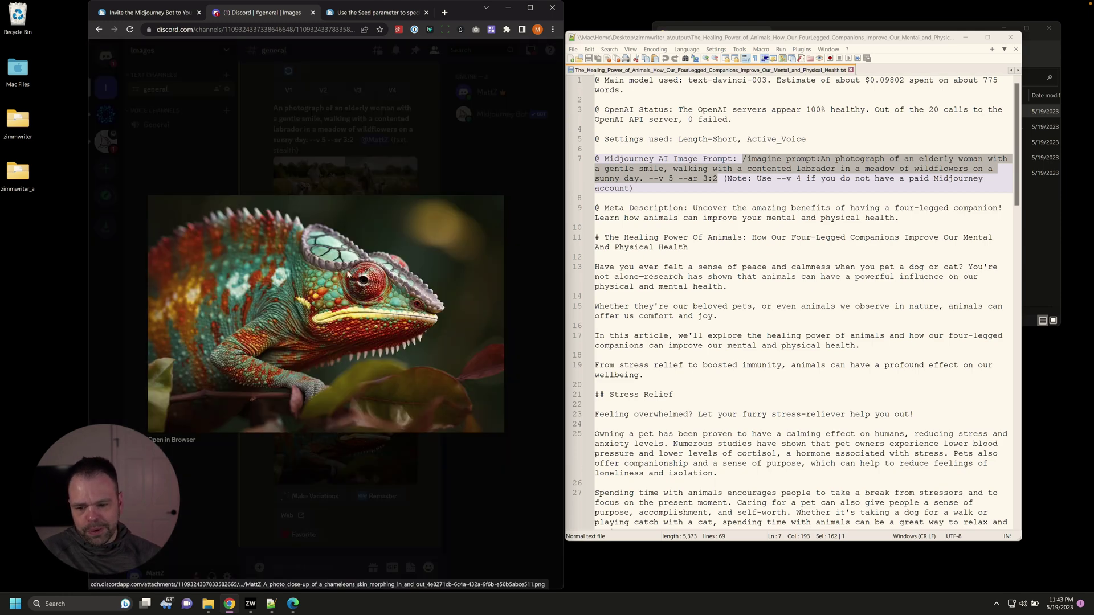
Drag the upscaled chameleon onto the desktop and check the saved file in Photos
{"action": "left_click_drag", "start_coordinate": [348, 274], "coordinate": [50, 255]}
{"action": "double_click", "coordinate": [53, 280]}
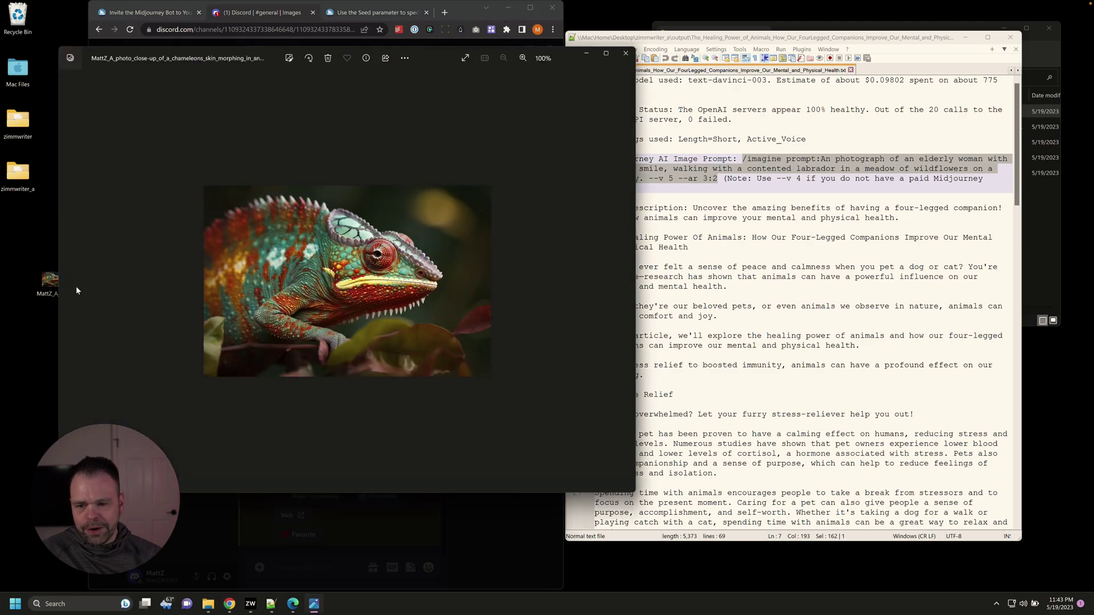
{"action": "scroll", "coordinate": [380, 280], "scroll_direction": "up", "scroll_amount": 5}
{"action": "scroll", "coordinate": [383, 316], "scroll_direction": "down", "scroll_amount": 3}
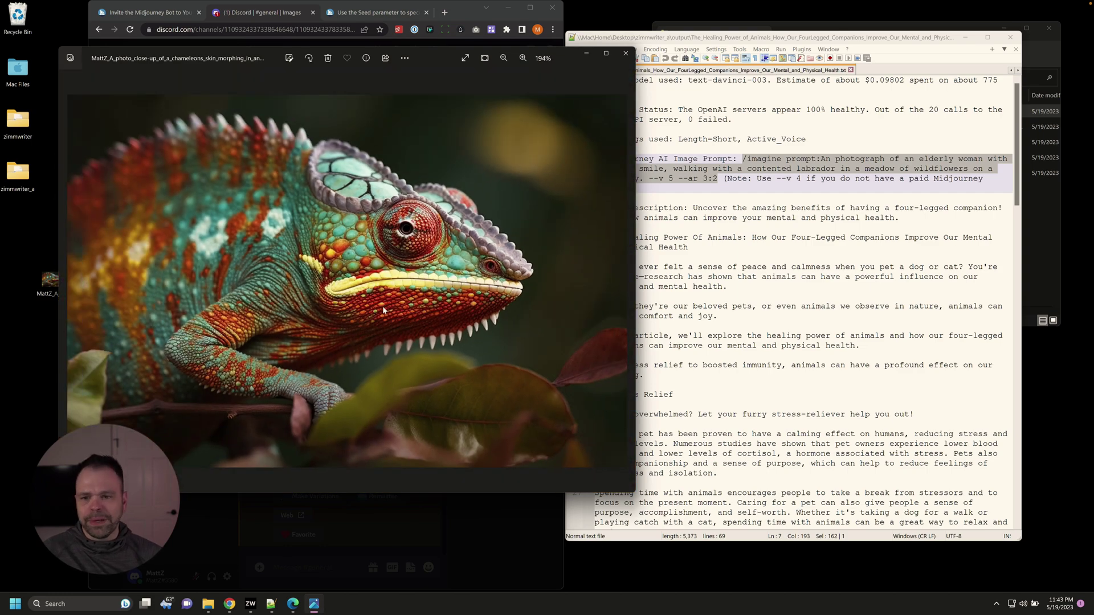
{"action": "scroll", "coordinate": [382, 305], "scroll_direction": "down", "scroll_amount": 2}
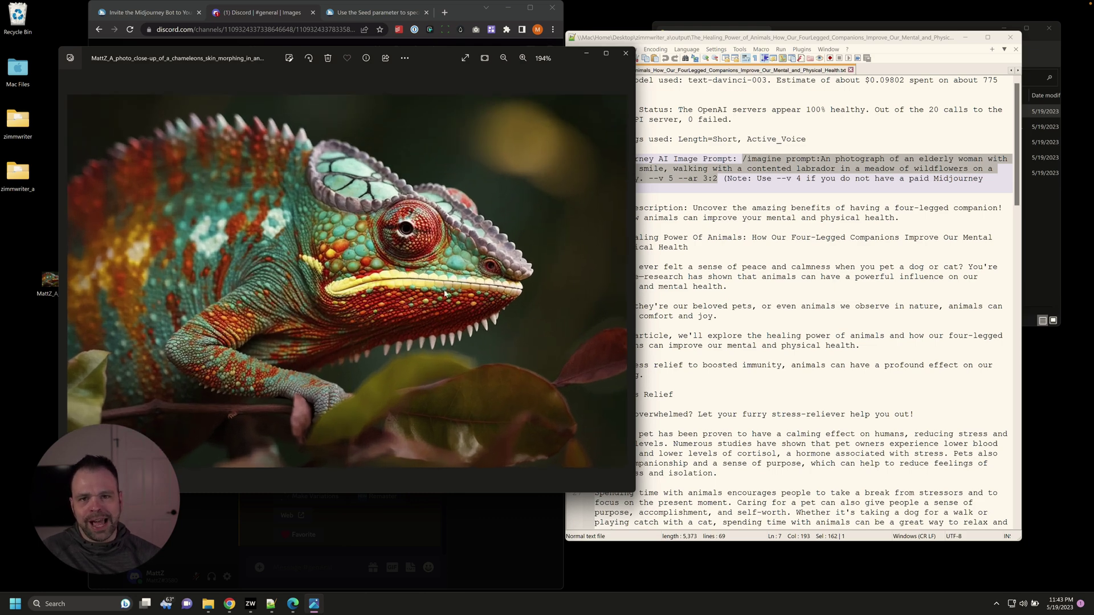
{"action": "left_click", "coordinate": [626, 54]}
Inspect the elderly woman and labrador grid enlarged
{"action": "left_click", "coordinate": [504, 157]}
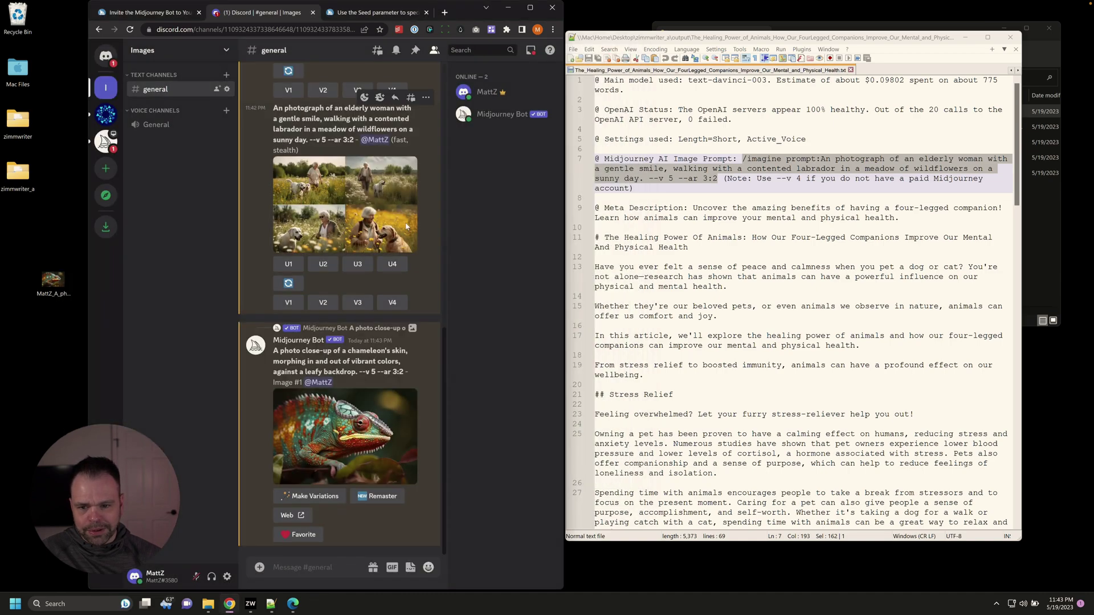
{"action": "left_click", "coordinate": [392, 246]}
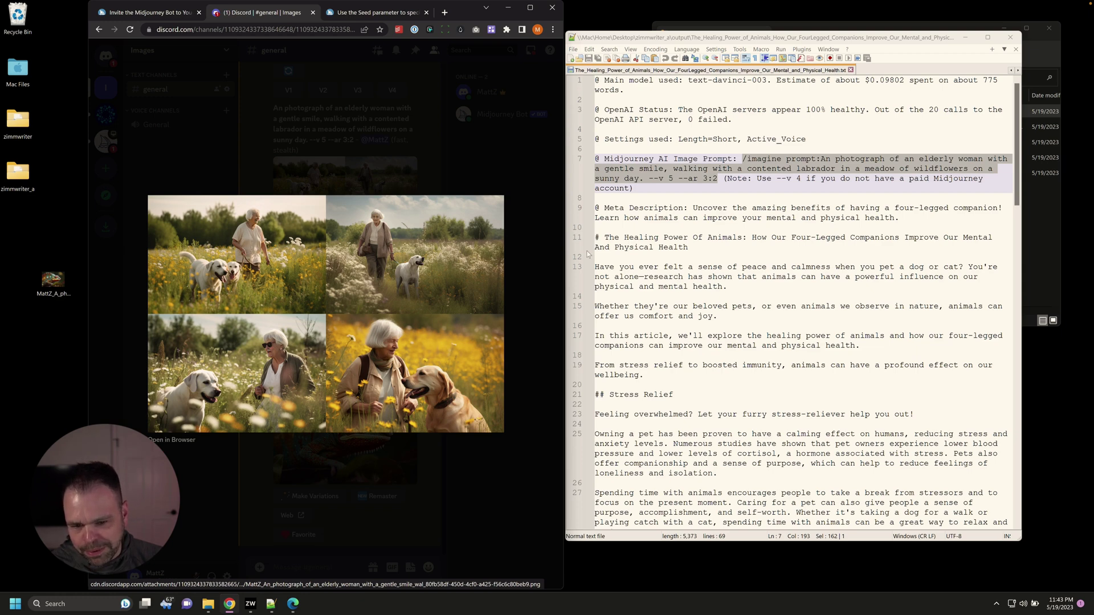
{"action": "key", "text": "Escape"}
Upscale the first elderly-woman image (U1), request a fresh grid, and enlarge the upscale
{"action": "left_click", "coordinate": [289, 265]}
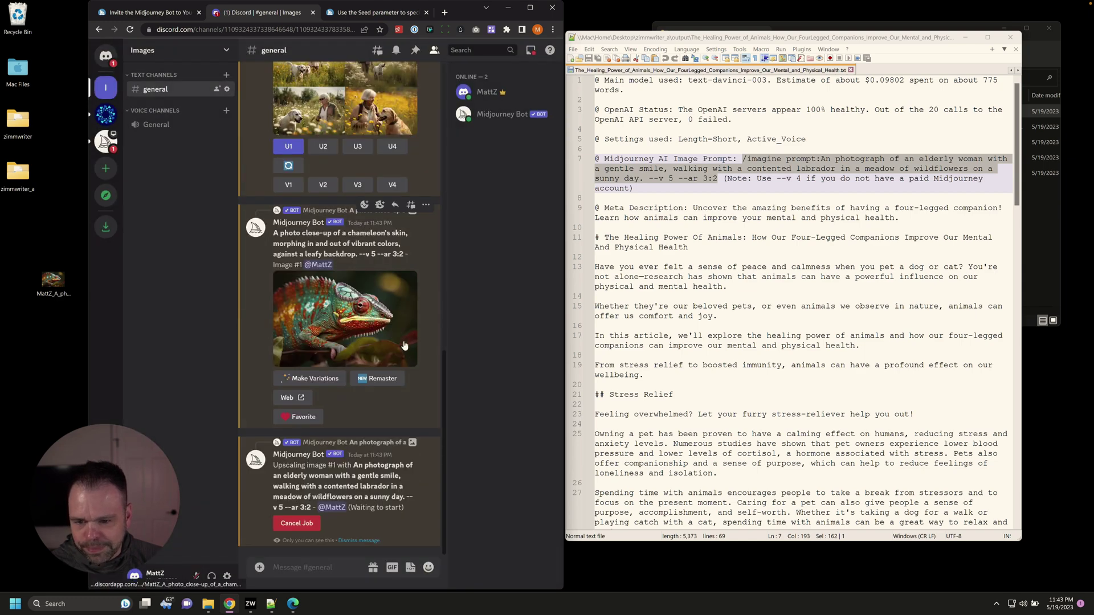
{"action": "scroll", "coordinate": [404, 342], "scroll_direction": "up", "scroll_amount": 4}
{"action": "left_click", "coordinate": [281, 392]}
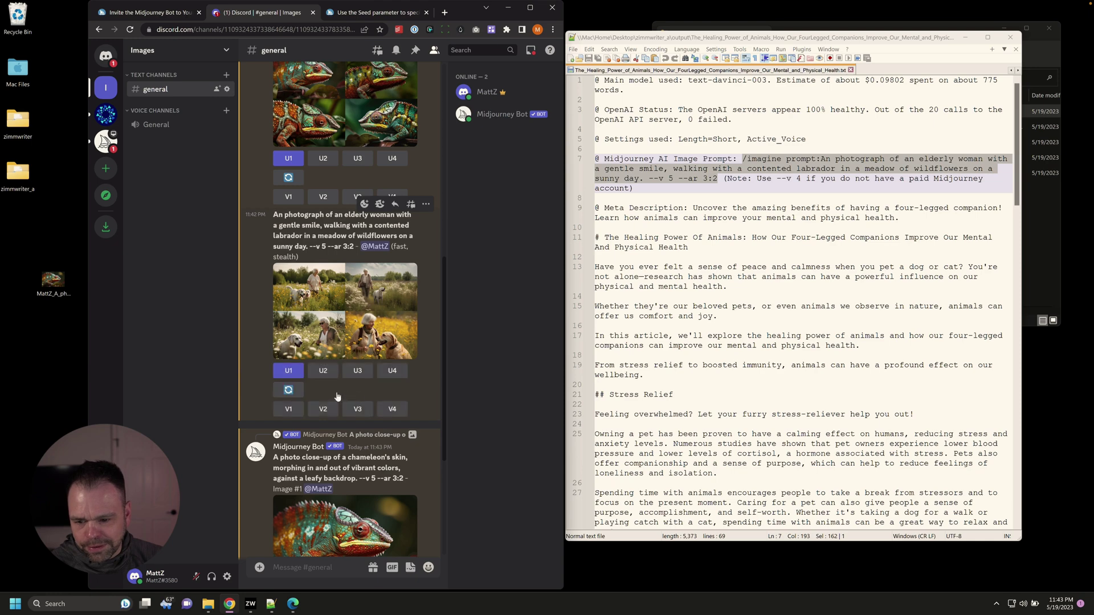
{"action": "scroll", "coordinate": [387, 357], "scroll_direction": "down", "scroll_amount": 8}
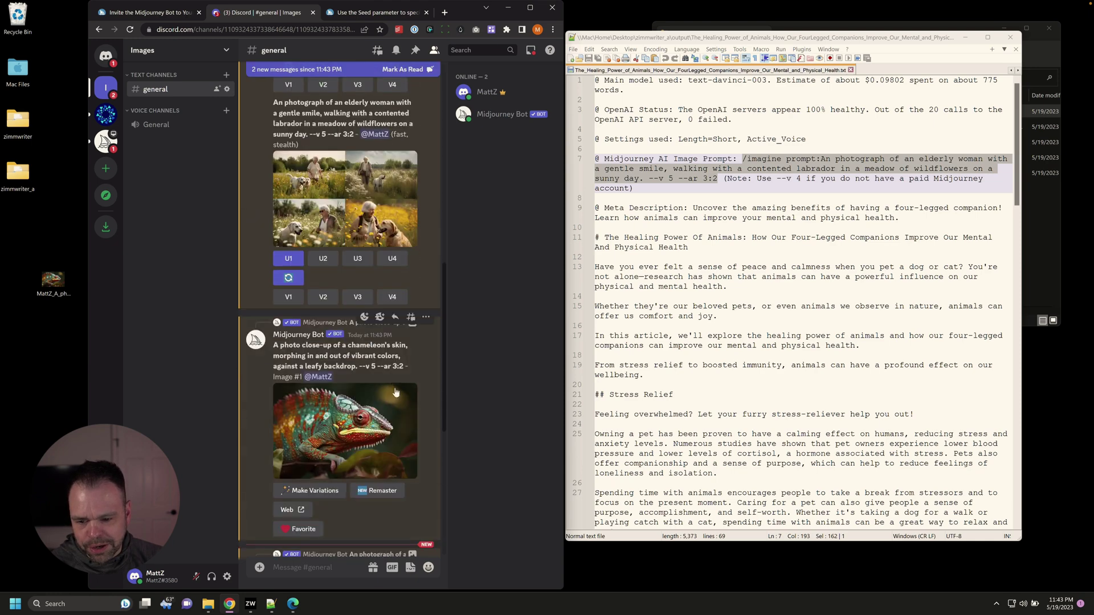
{"action": "left_click", "coordinate": [370, 358]}
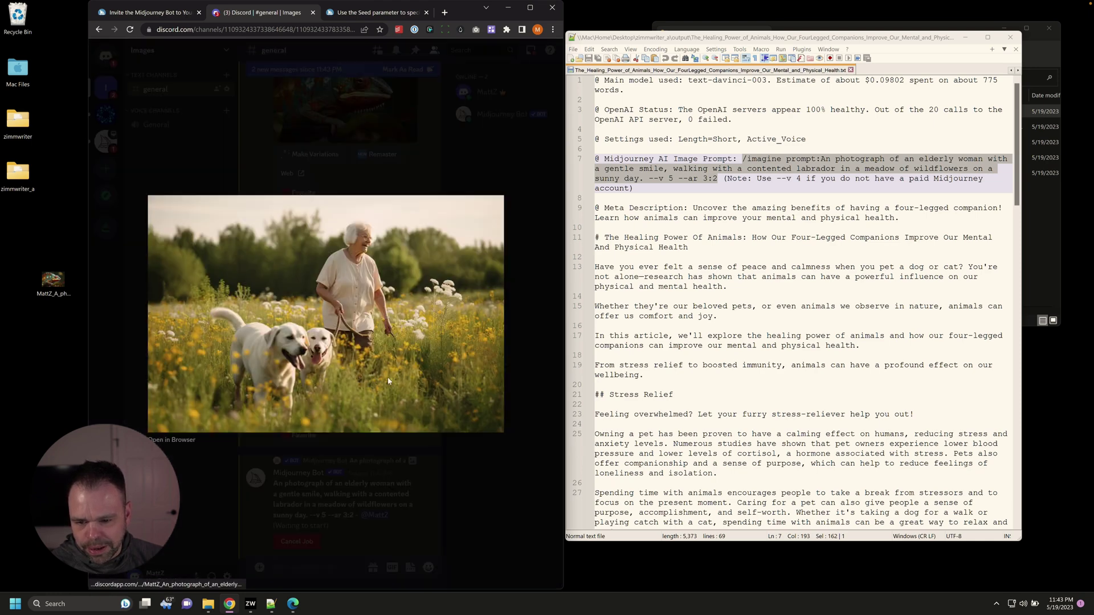
{"action": "left_click", "coordinate": [463, 458]}
Open the upscaled elderly-woman image full size in the browser and drag it onto the desktop
{"action": "left_click", "coordinate": [343, 352]}
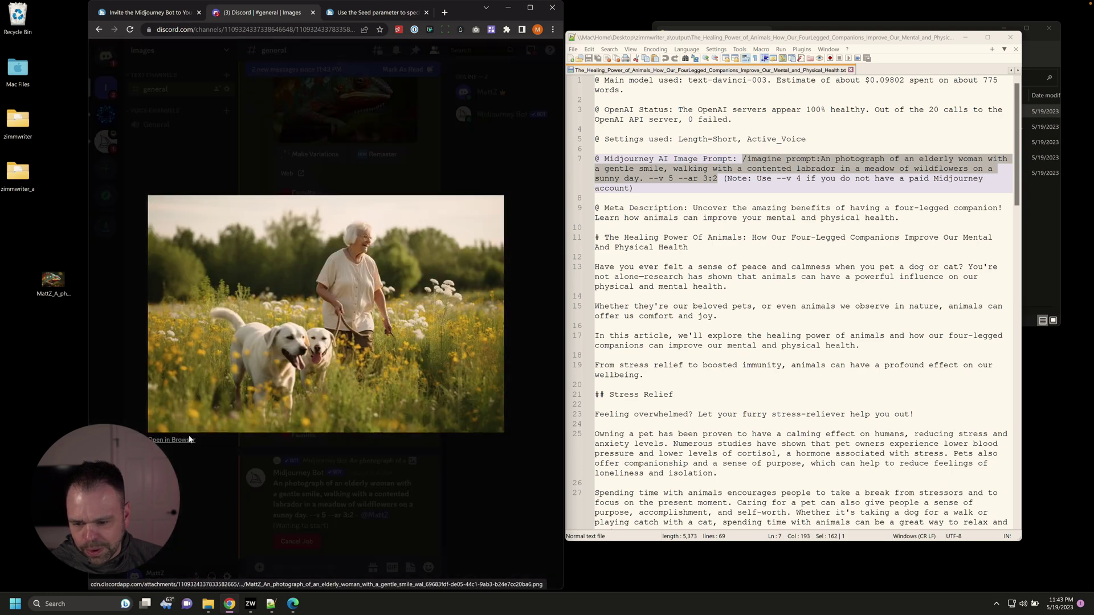
{"action": "left_click", "coordinate": [190, 440]}
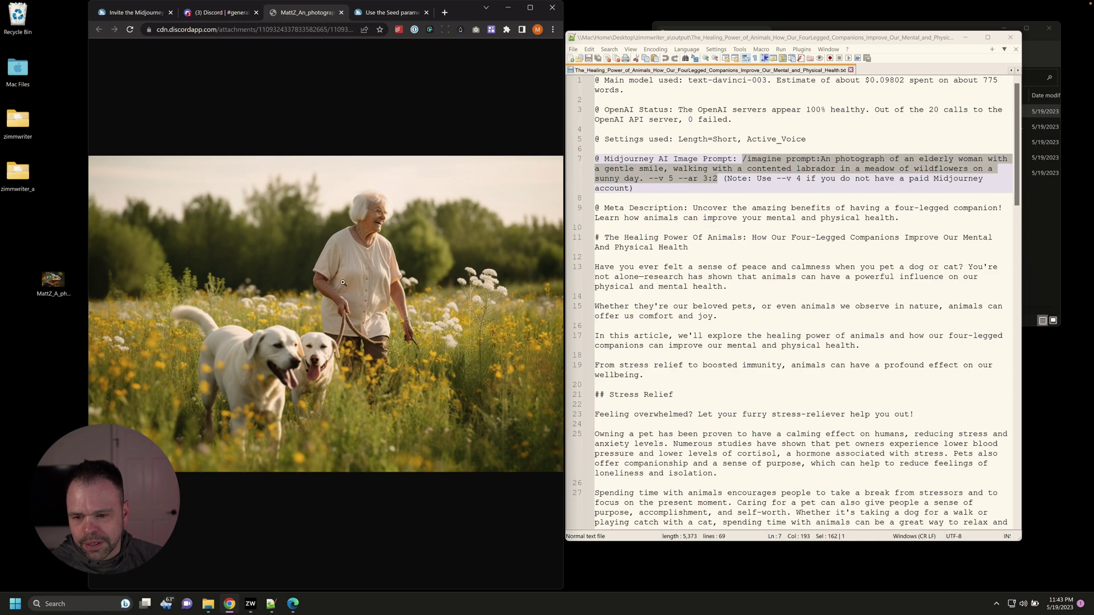
{"action": "left_click_drag", "start_coordinate": [343, 282], "coordinate": [62, 386]}
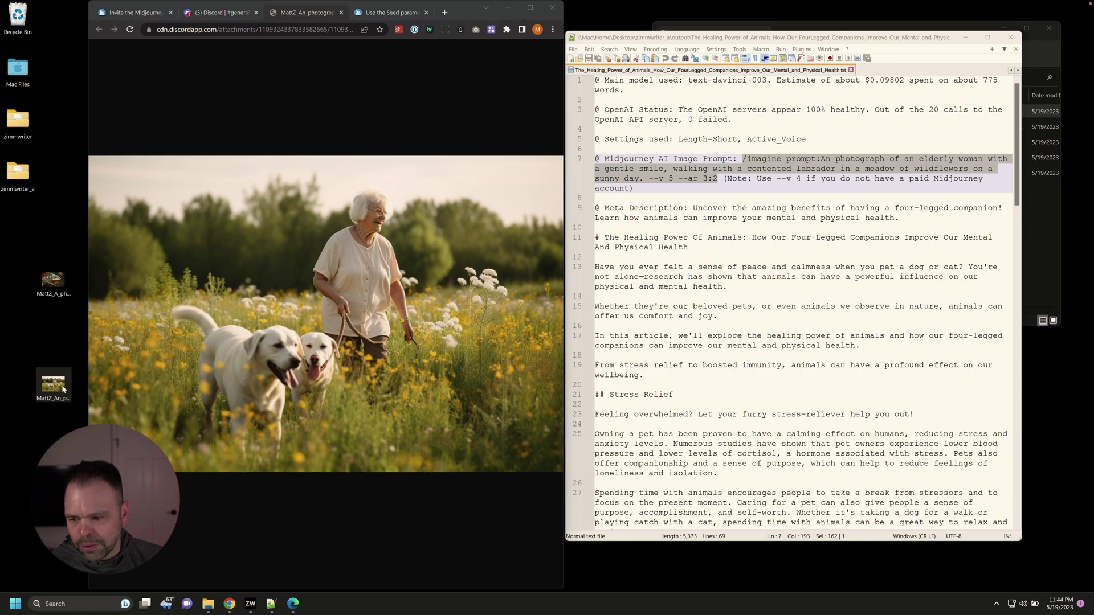
Preview the saved elderly-woman file in Photos, then close Photos
{"action": "double_click", "coordinate": [61, 385]}
{"action": "scroll", "coordinate": [426, 318], "scroll_direction": "up", "scroll_amount": 5}
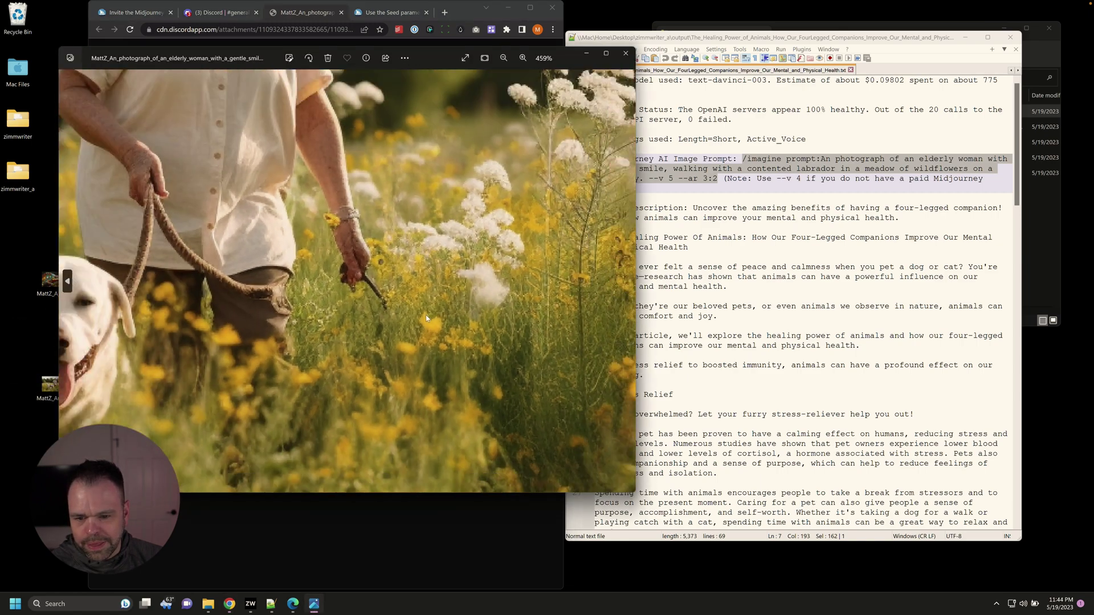
{"action": "scroll", "coordinate": [426, 318], "scroll_direction": "down", "scroll_amount": 5}
{"action": "scroll", "coordinate": [419, 312], "scroll_direction": "up", "scroll_amount": 3}
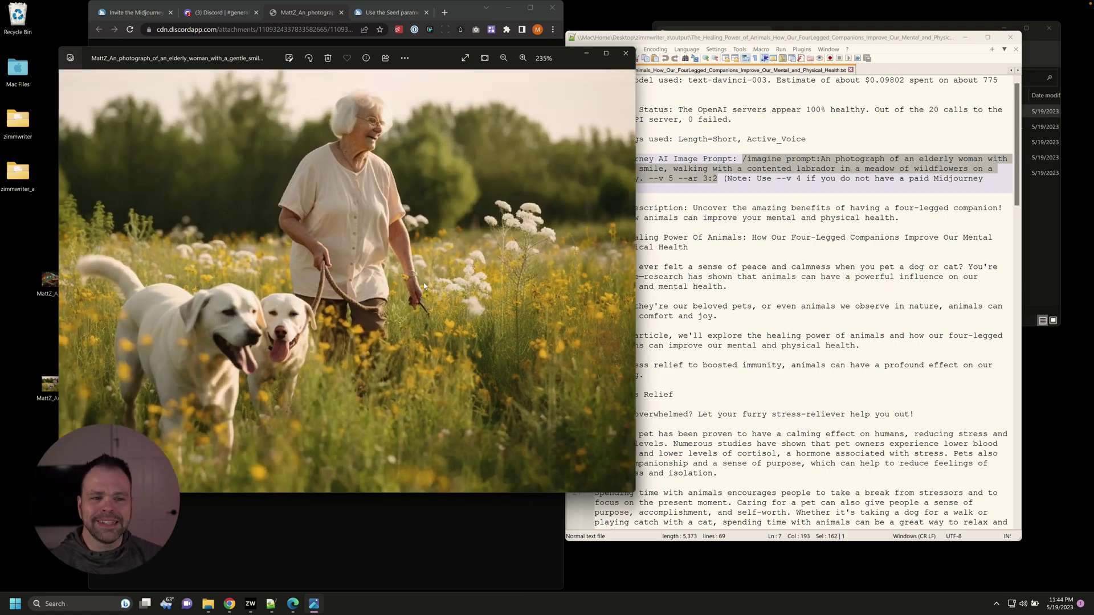
{"action": "left_click", "coordinate": [807, 224]}
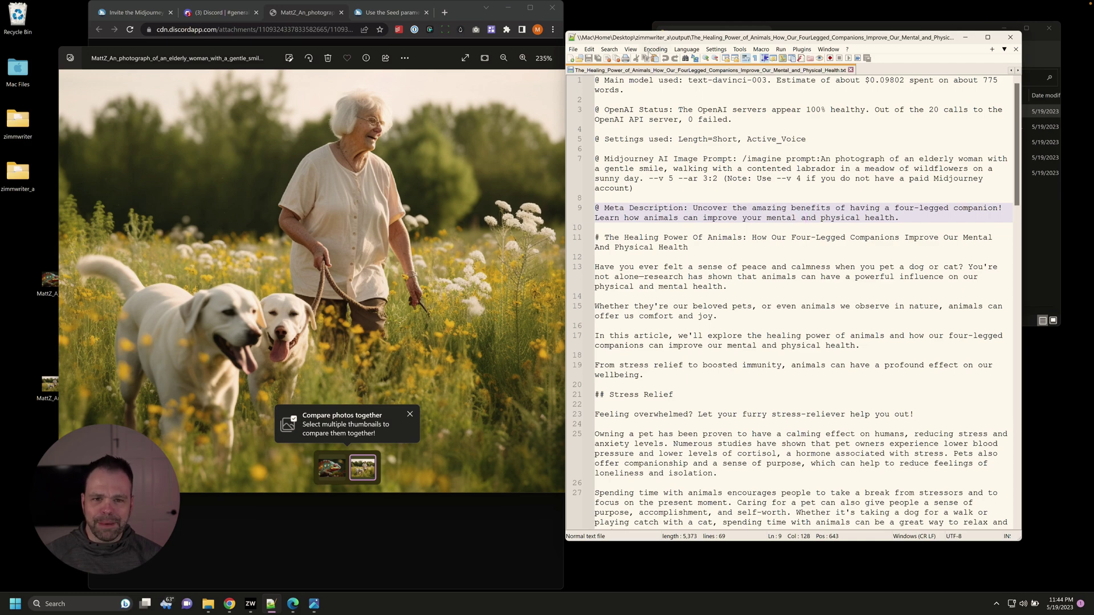
{"action": "key", "text": "alt+F4"}
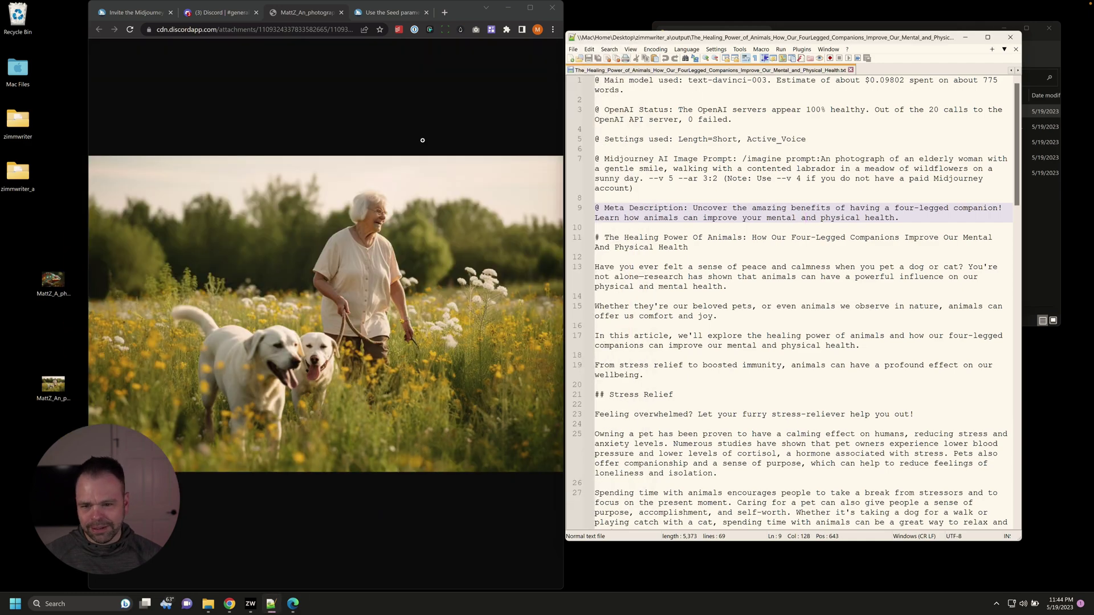
Return to the Discord channel and scroll to the new elderly-woman grid
{"action": "left_click", "coordinate": [379, 133]}
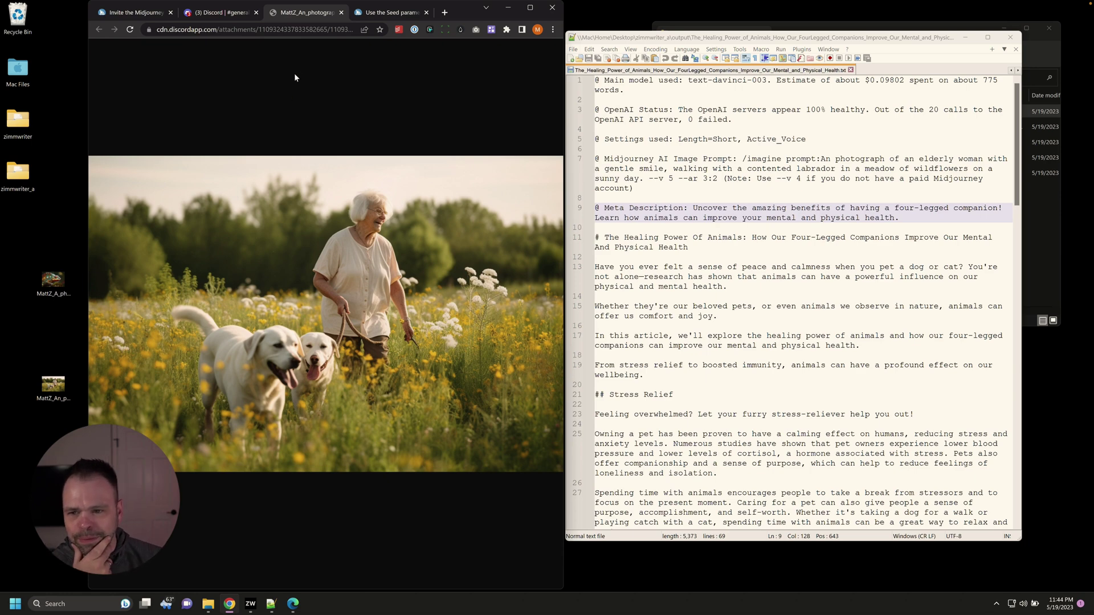
{"action": "left_click", "coordinate": [249, 12]}
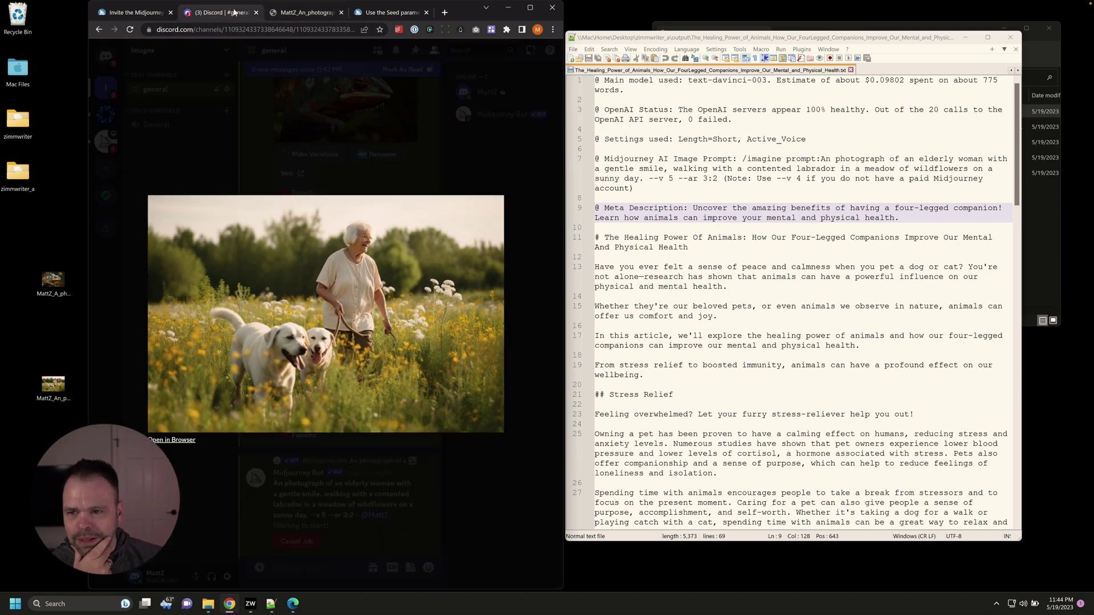
{"action": "left_click", "coordinate": [503, 222]}
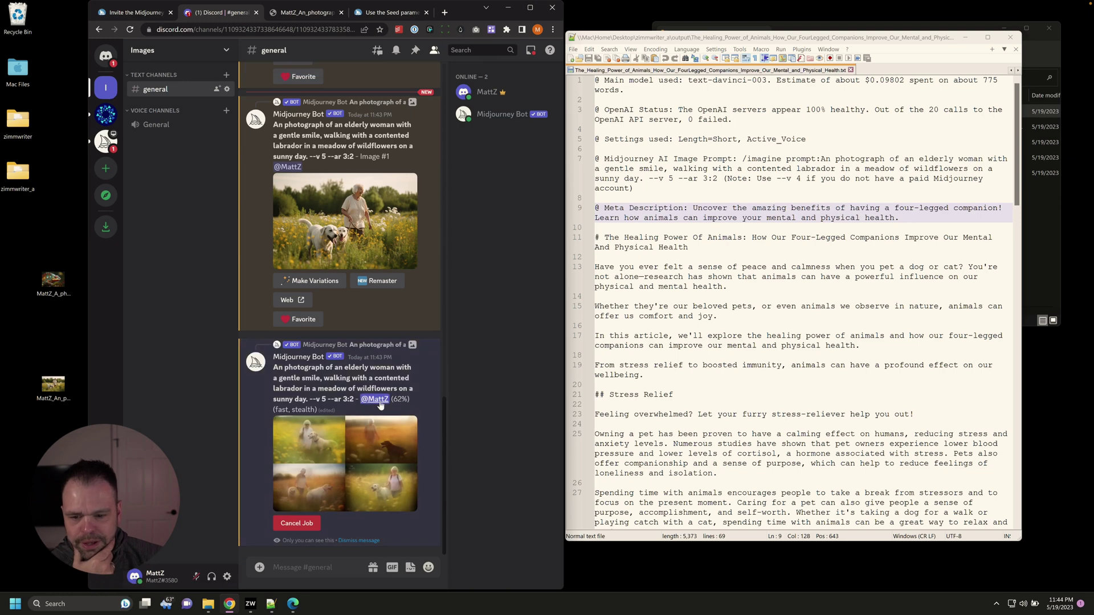
{"action": "scroll", "coordinate": [392, 412], "scroll_direction": "up", "scroll_amount": 3}
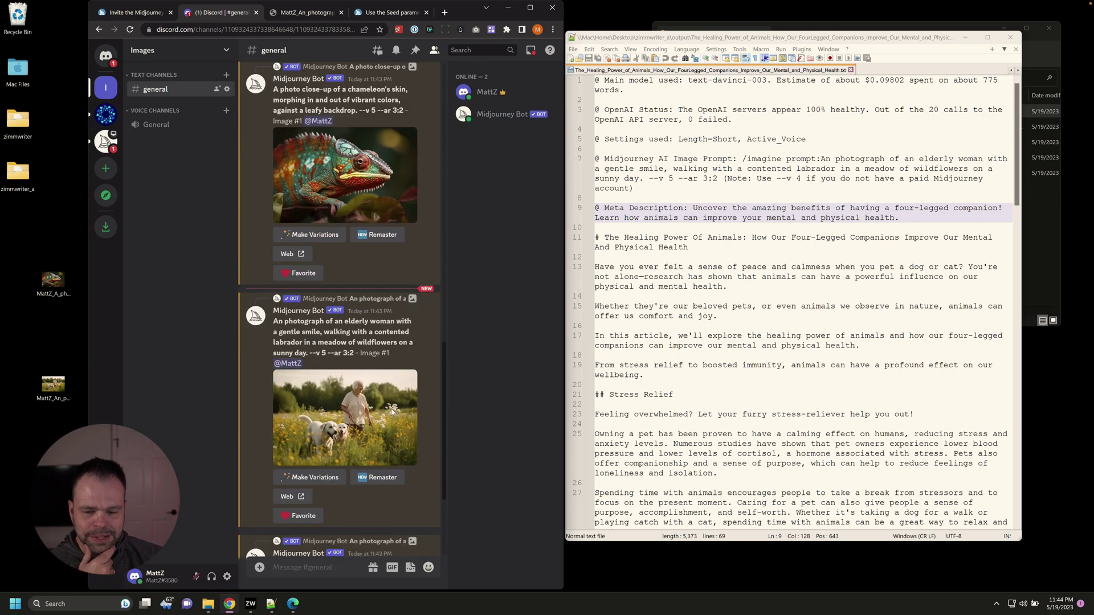
{"action": "scroll", "coordinate": [392, 412], "scroll_direction": "up", "scroll_amount": 4}
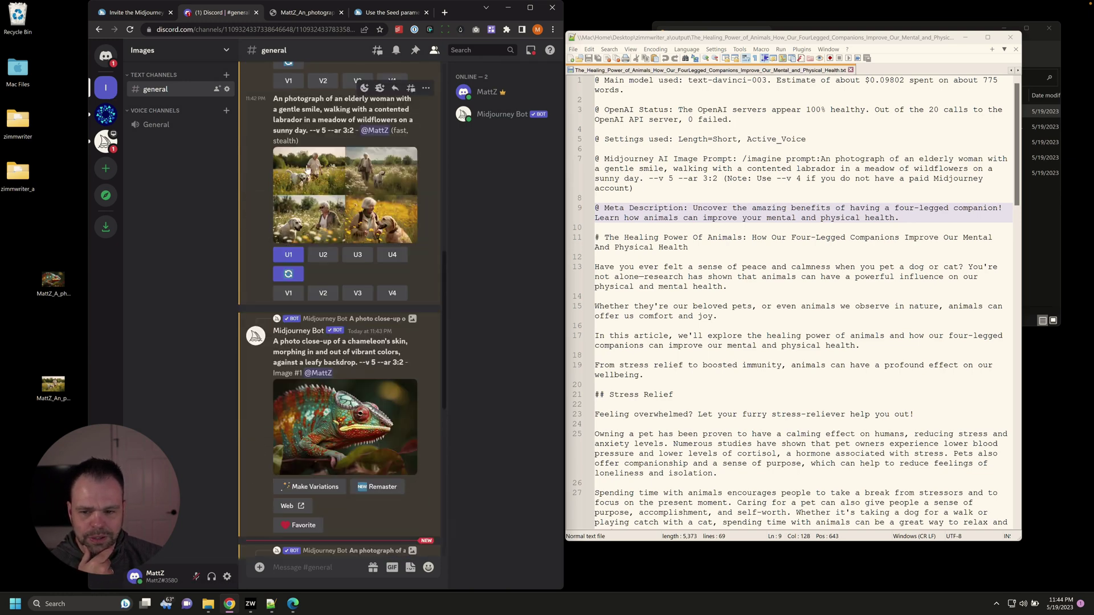
{"action": "scroll", "coordinate": [429, 352], "scroll_direction": "down", "scroll_amount": 7}
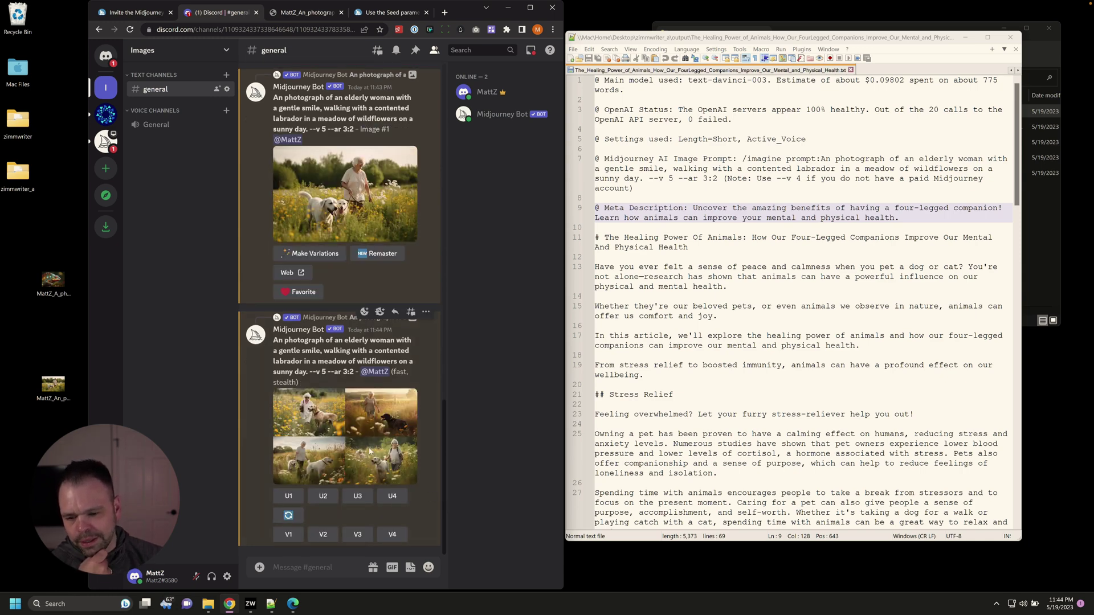
Inspect the new four-picture grid, upscale its second image (U2), and enlarge the result
{"action": "left_click", "coordinate": [370, 452]}
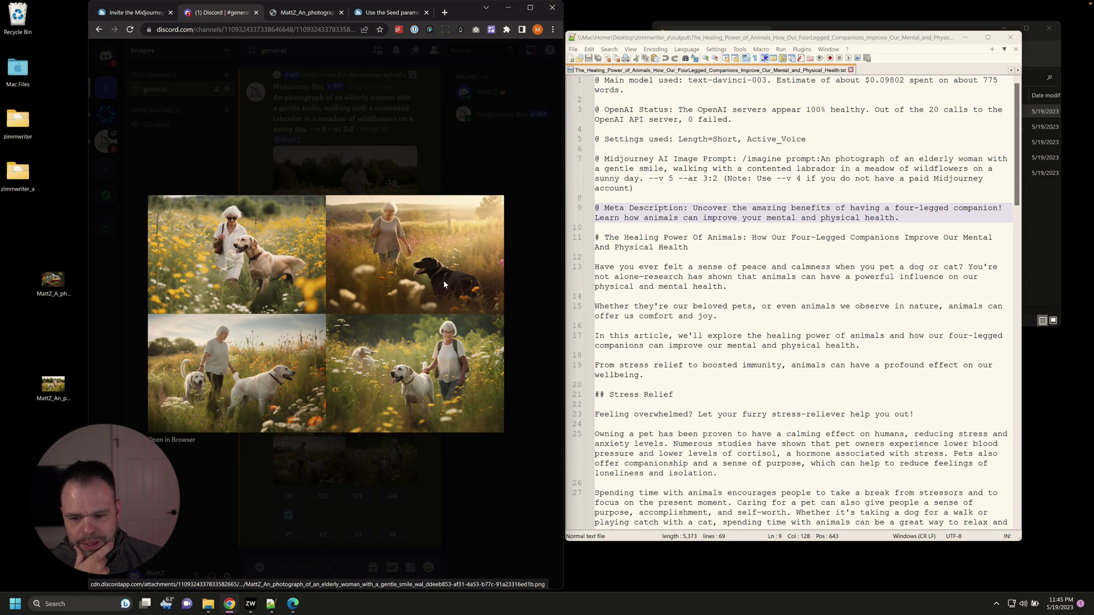
{"action": "left_click", "coordinate": [506, 262]}
{"action": "left_click", "coordinate": [331, 498]}
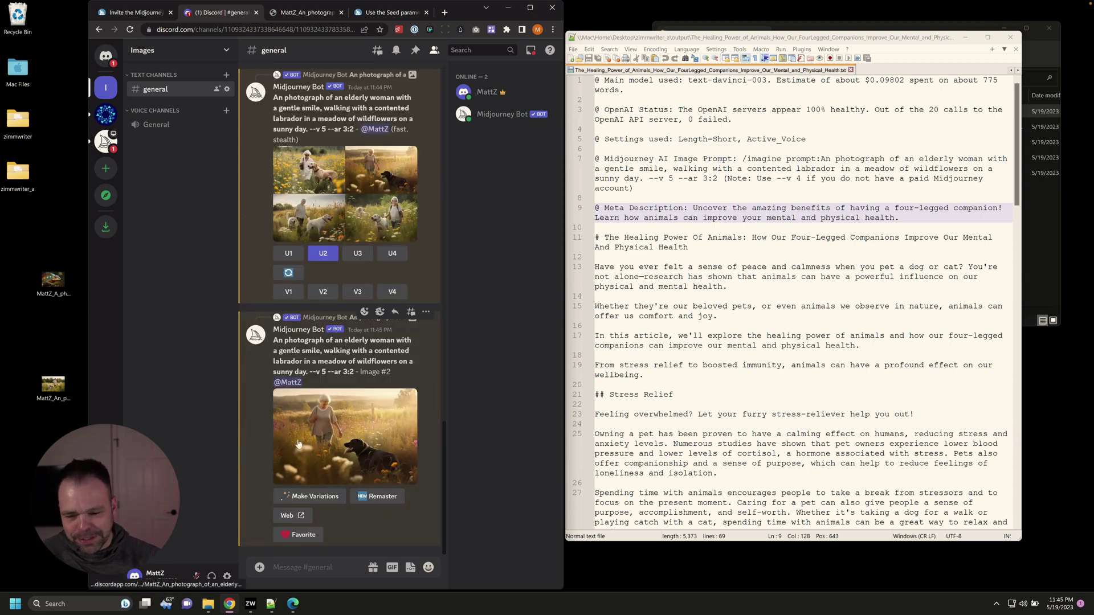
{"action": "left_click", "coordinate": [303, 420]}
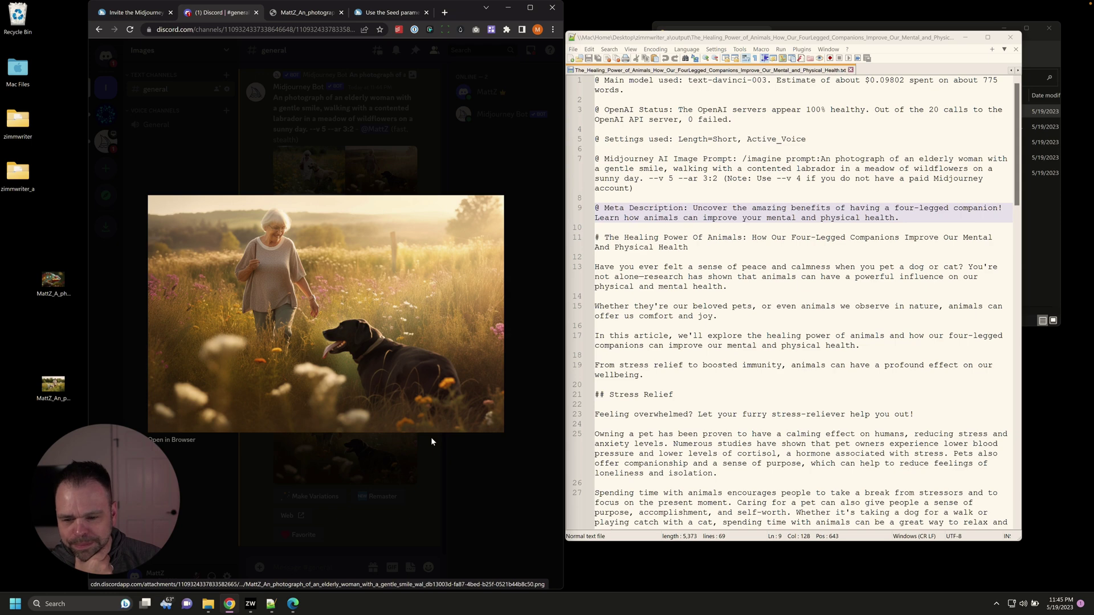
Open the desktop chameleon file in Photos and flip to the elderly-woman image and back
{"action": "double_click", "coordinate": [49, 285]}
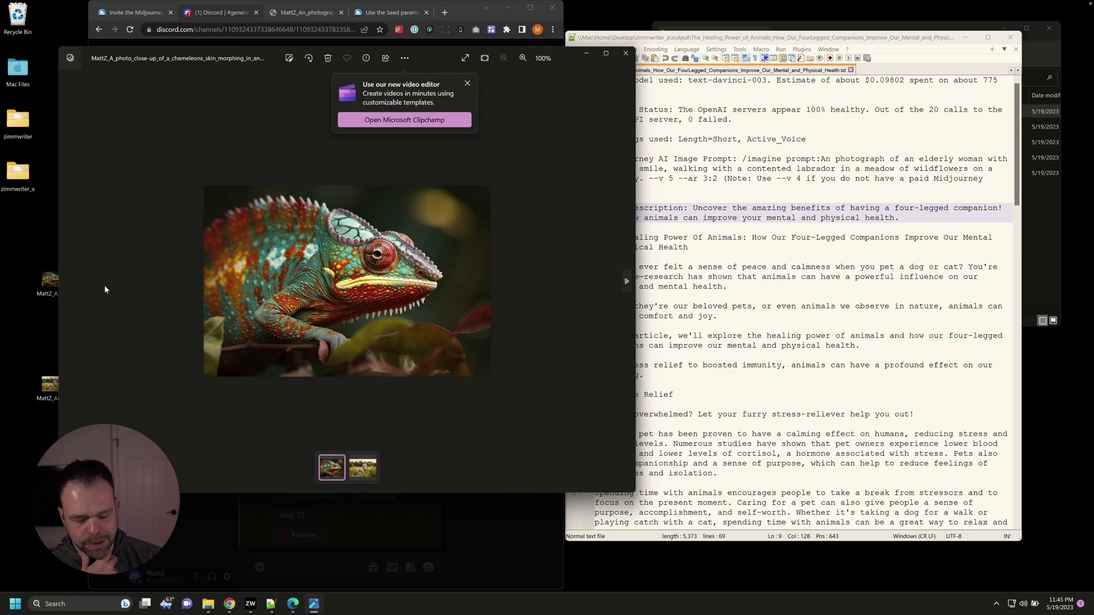
{"action": "key", "text": "Right"}
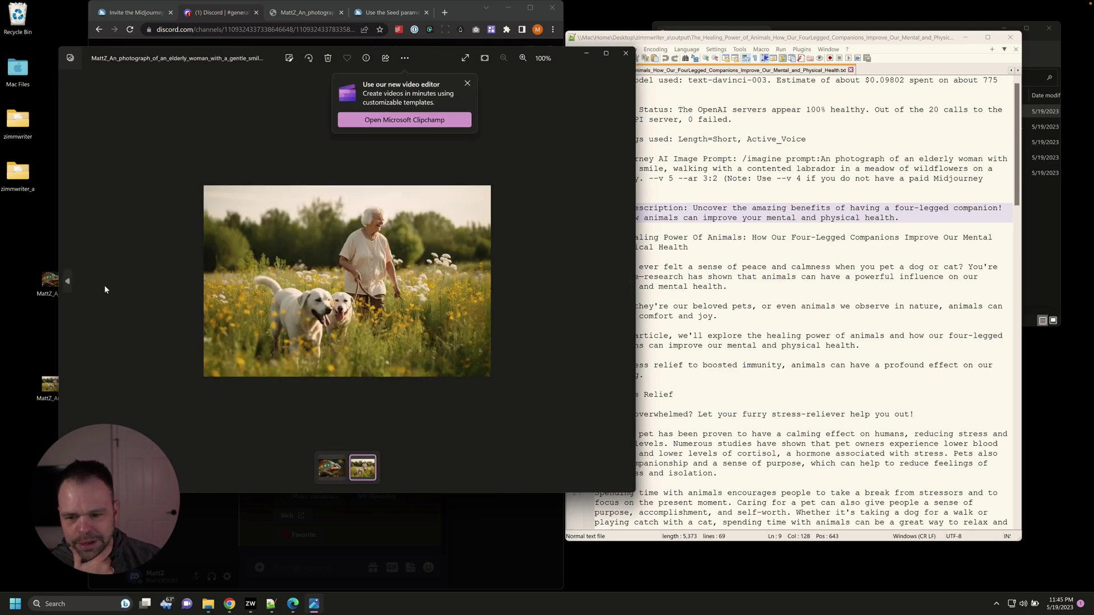
{"action": "key", "text": "Left"}
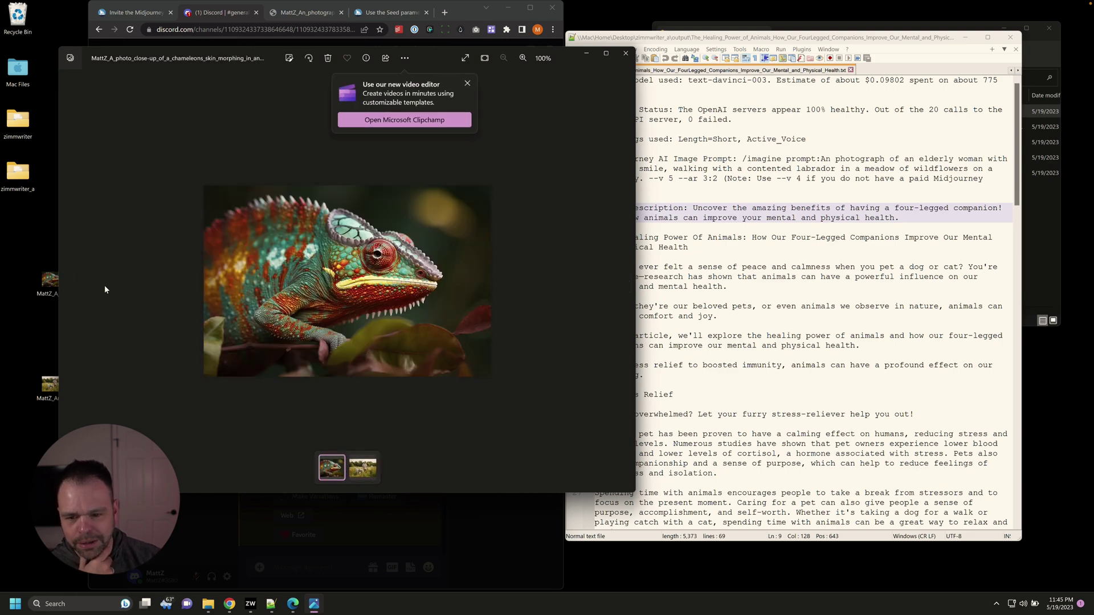
{"action": "mouse_move", "coordinate": [606, 3]}
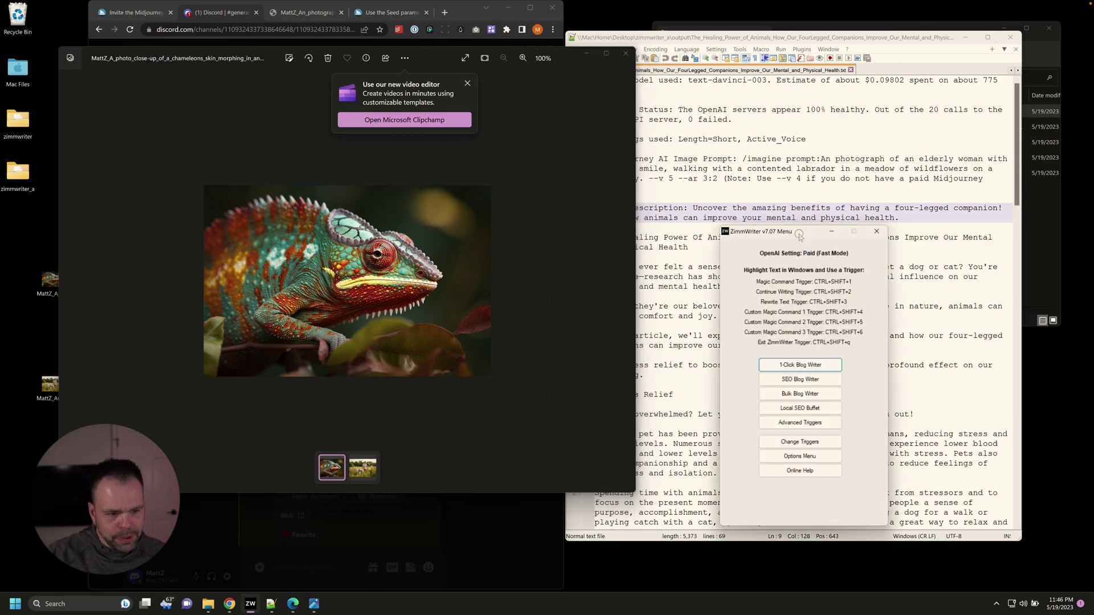
Move the ZimWriter menu aside, open the Bulk Blog Writer, and reposition its window
{"action": "left_click_drag", "start_coordinate": [801, 231], "coordinate": [725, 105]}
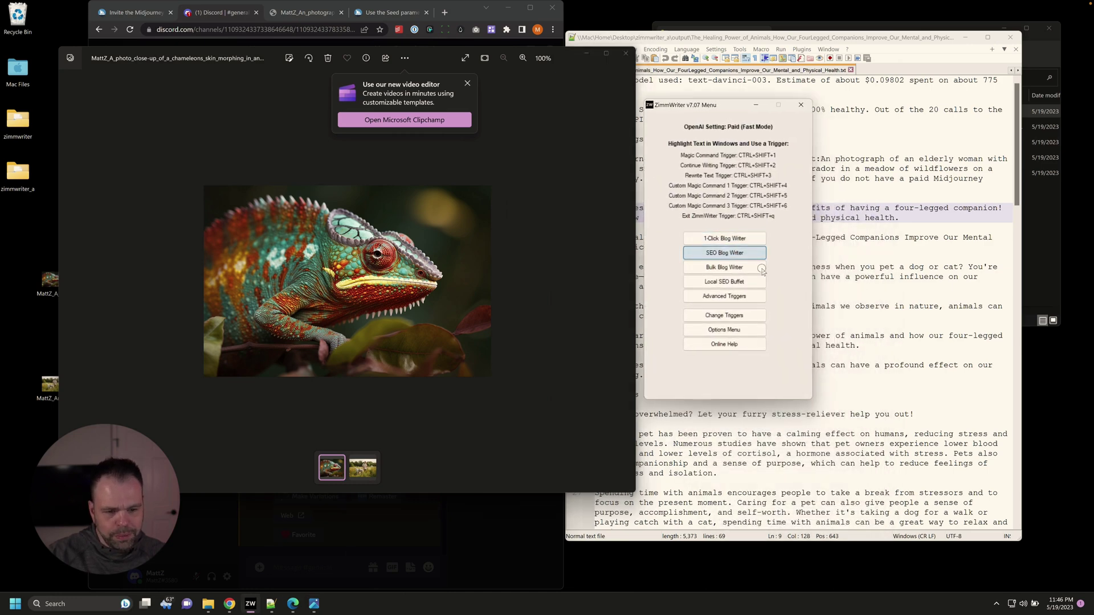
{"action": "left_click", "coordinate": [739, 270]}
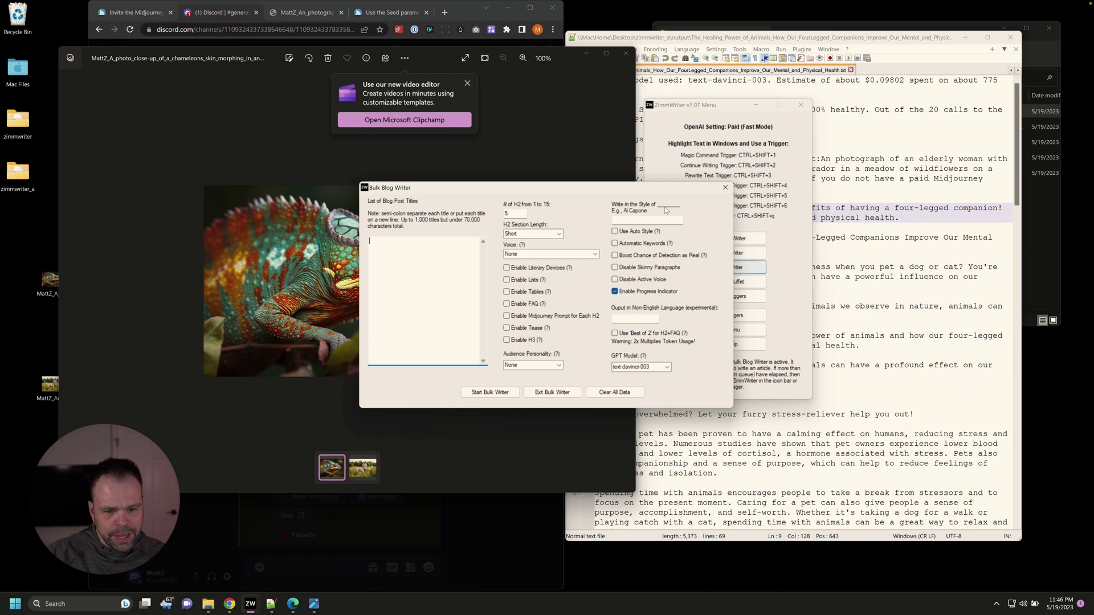
{"action": "left_click_drag", "start_coordinate": [652, 193], "coordinate": [574, 136]}
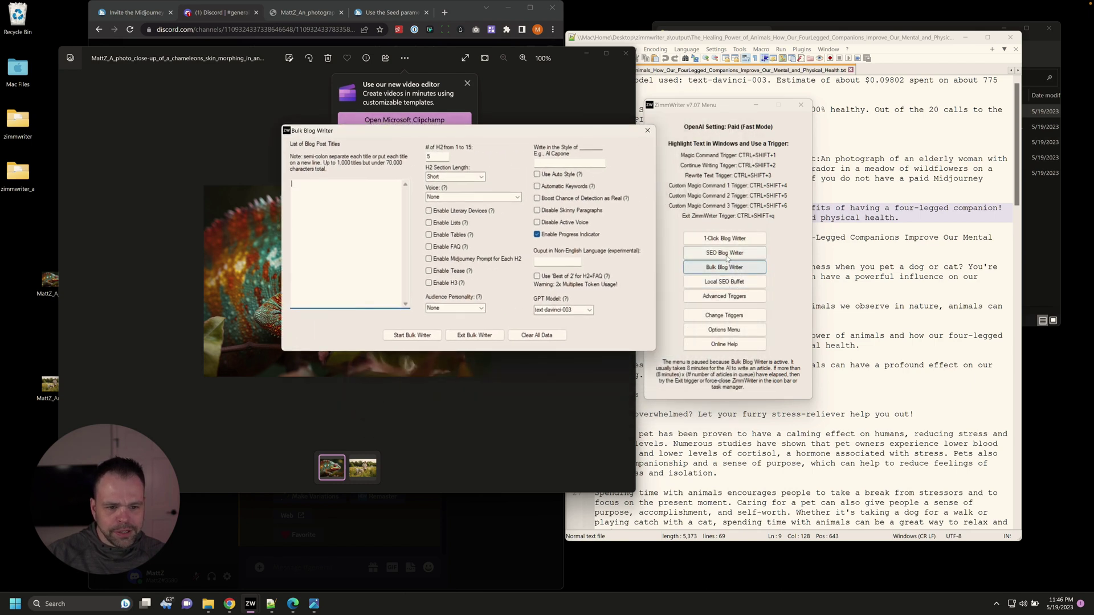